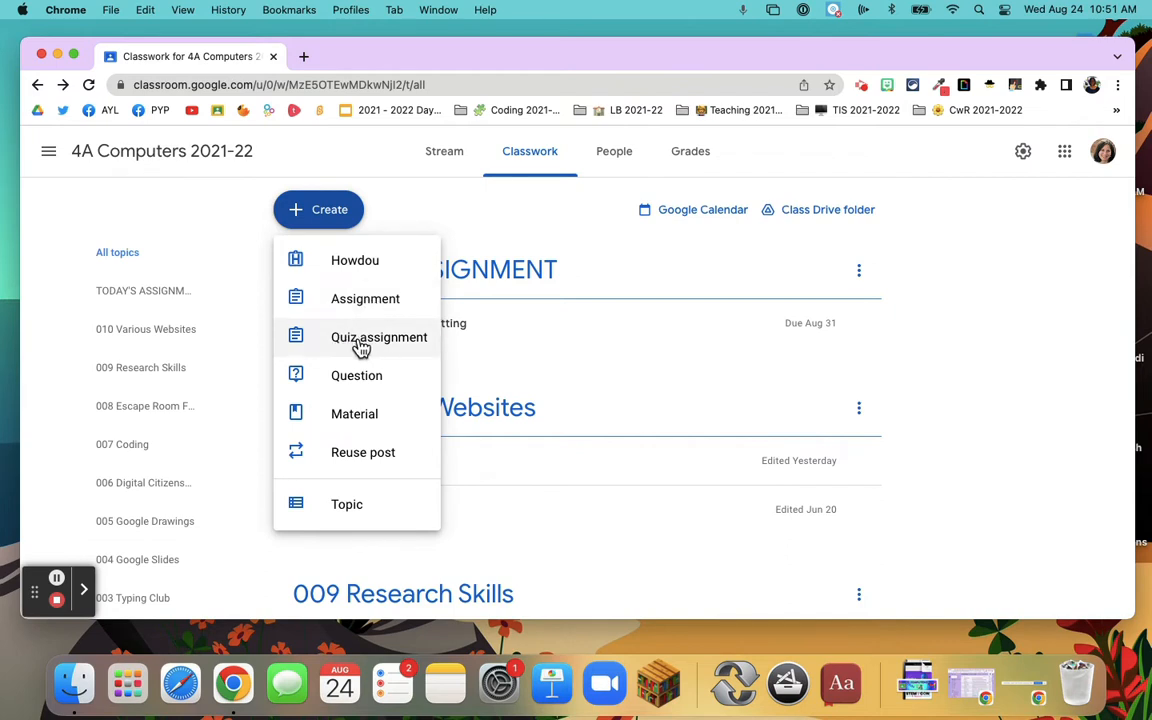
Create a quiz assignment titled "Math Quiz" and open its attached Blank Quiz form for editing
left_click(361, 345)
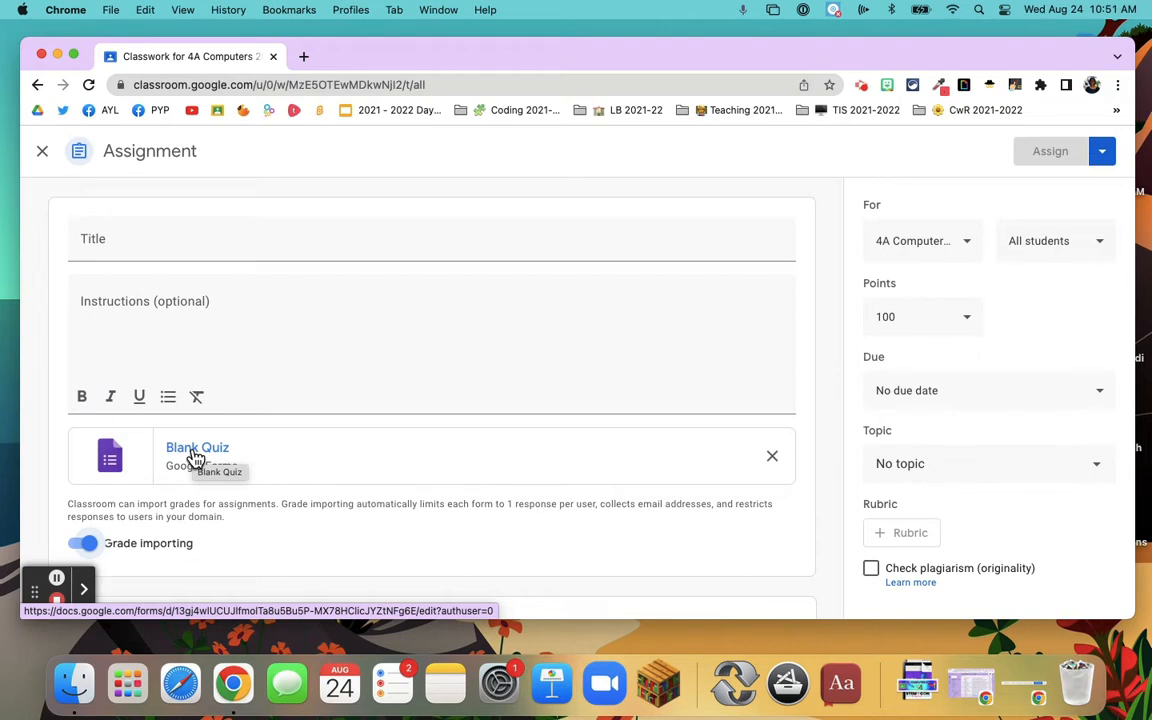
left_click(104, 238)
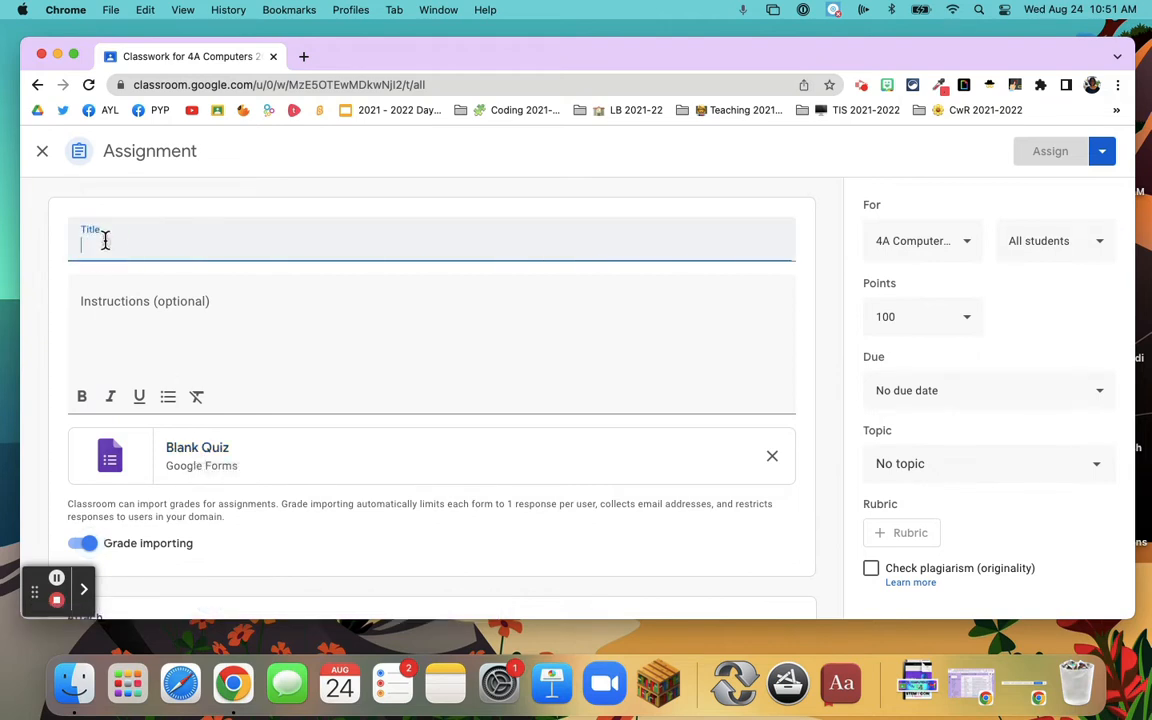
type("Math Quiz")
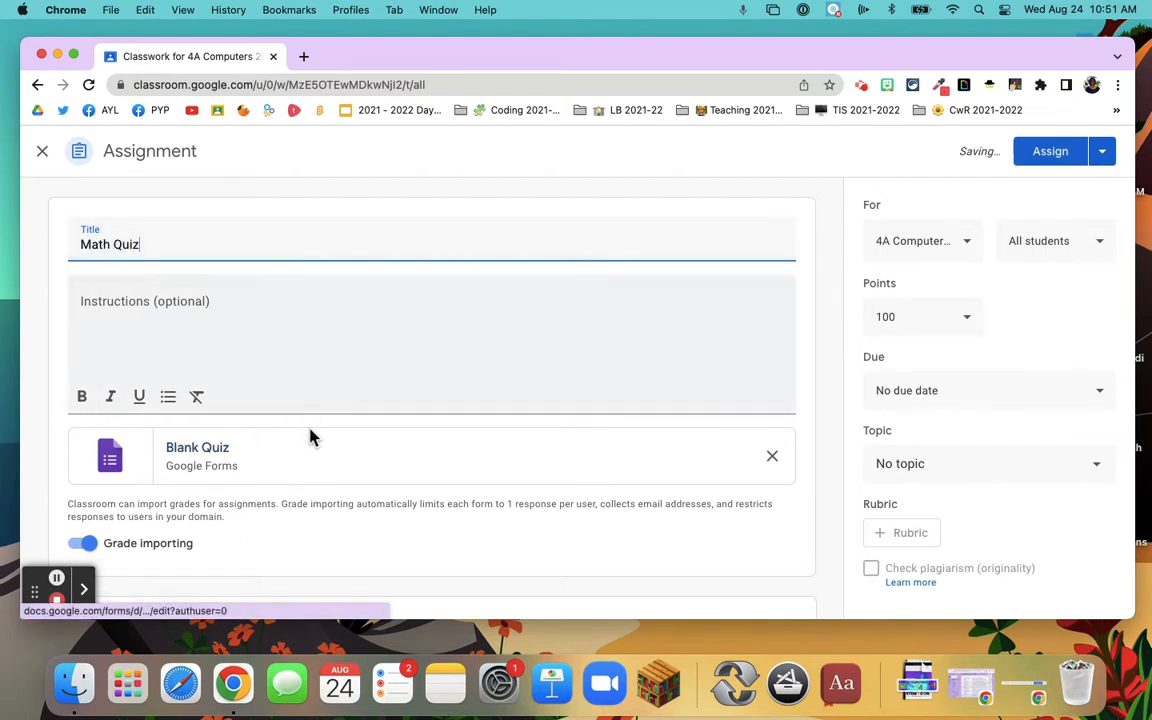
left_click(215, 457)
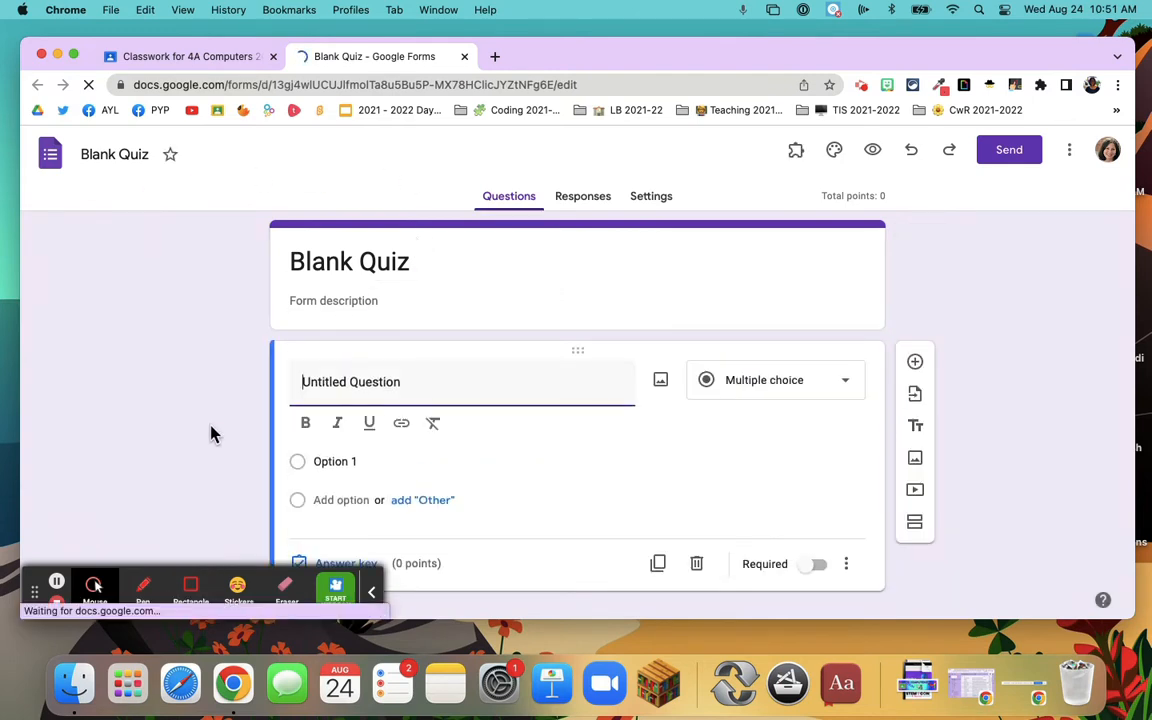
left_click(373, 591)
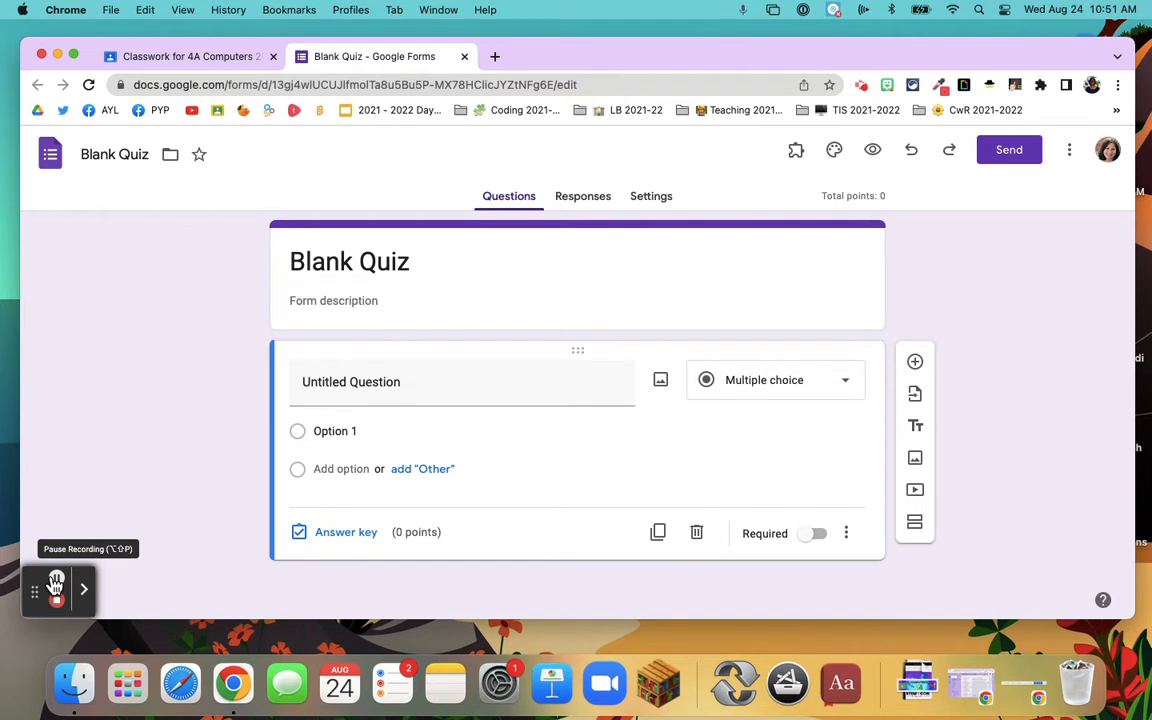
left_click(56, 585)
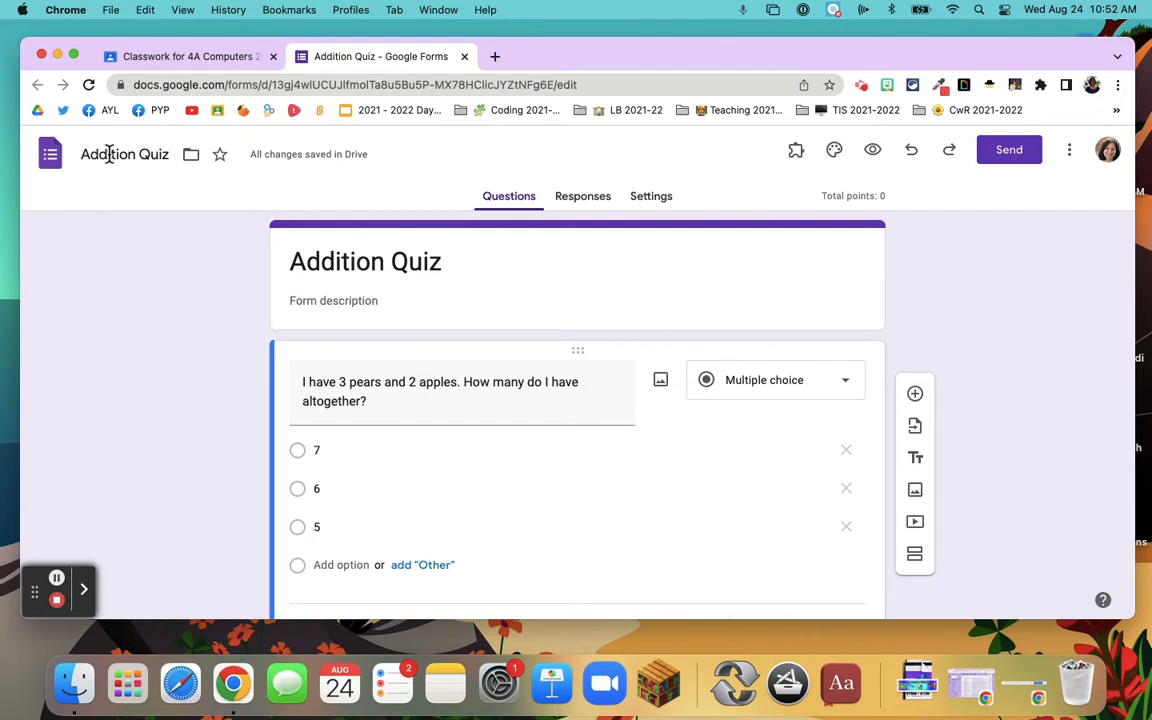
Examine the pears-and-apples question's answer options, try its Required setting off and on, and view the form's responses
scroll(463, 350, "down", 1)
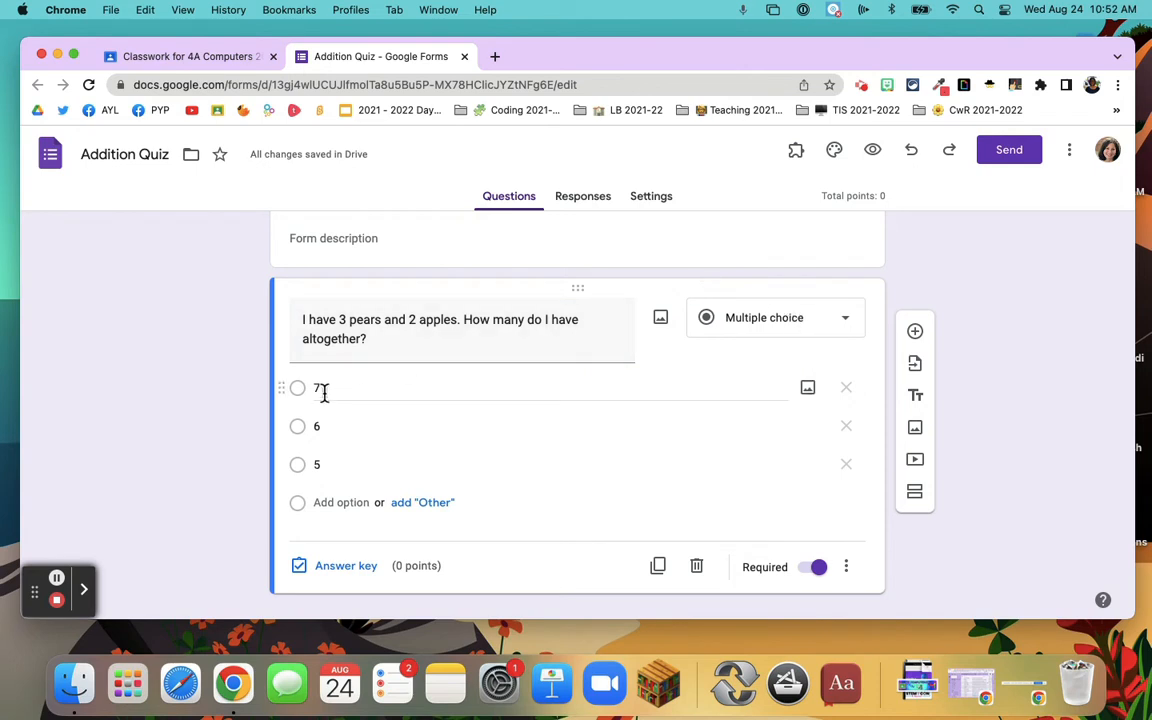
left_click(813, 569)
left_click(809, 572)
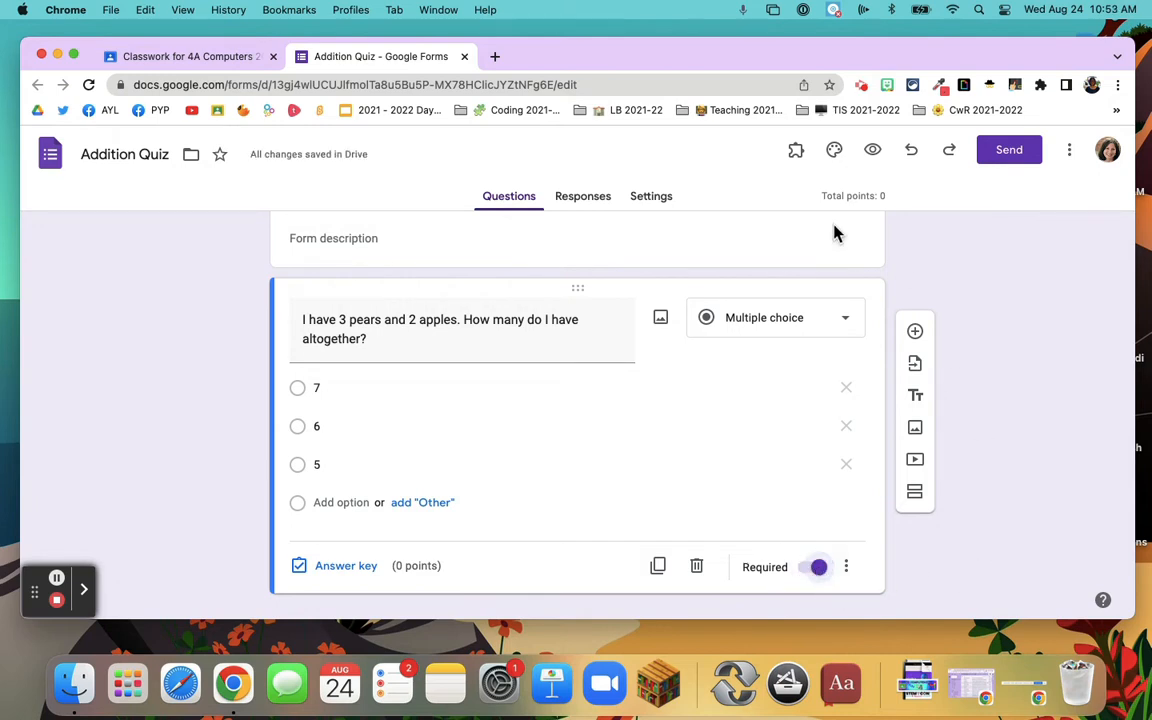
left_click(570, 205)
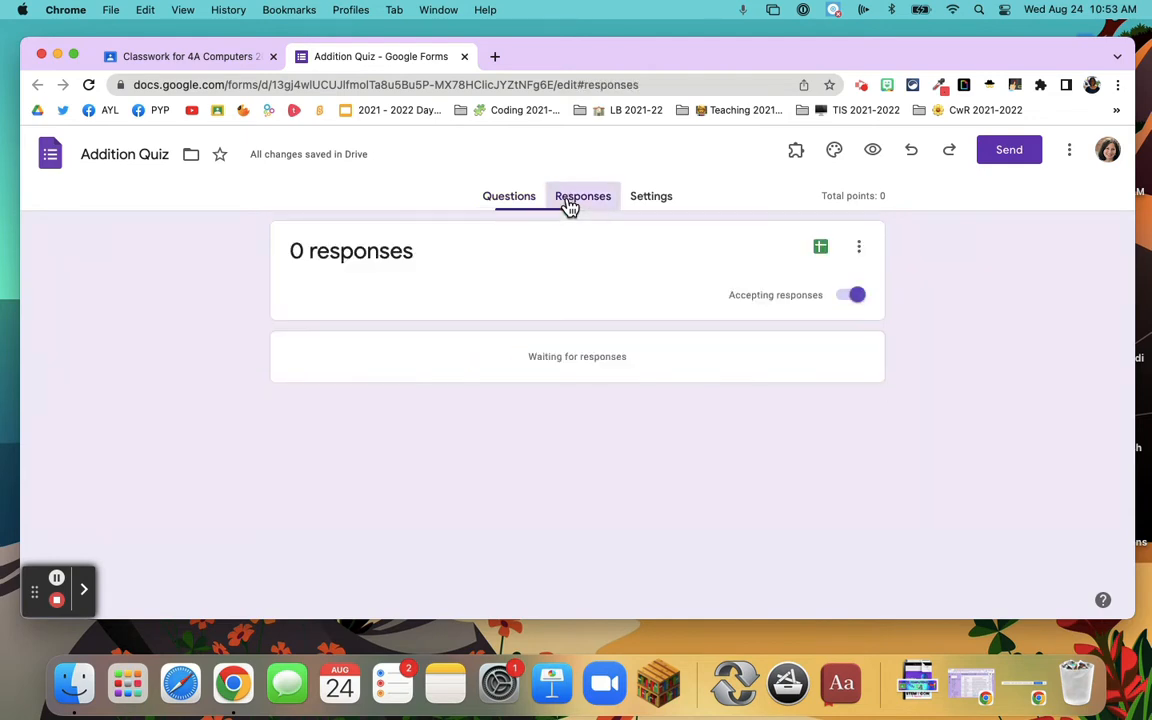
Set the quiz's grade release to "Later, after manual review" and close the form
left_click(641, 204)
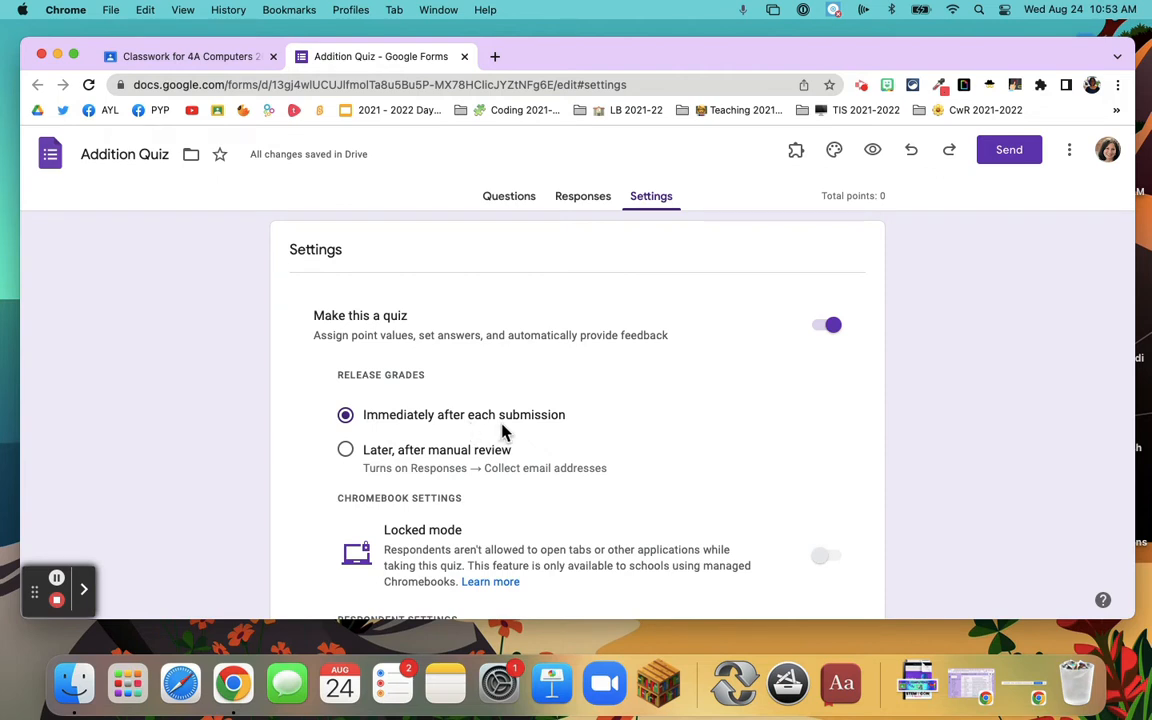
left_click(346, 451)
left_click(464, 56)
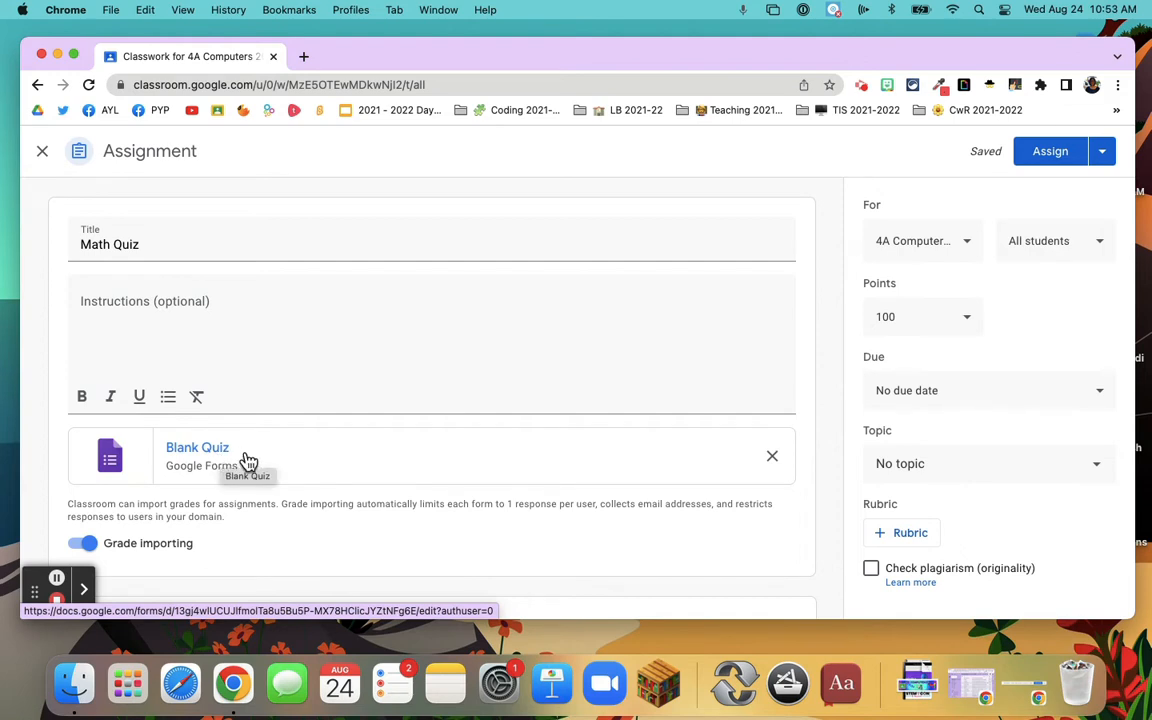
Examine the Math Quiz assignment's posting options and the list of classes it can be assigned to
left_click(1106, 155)
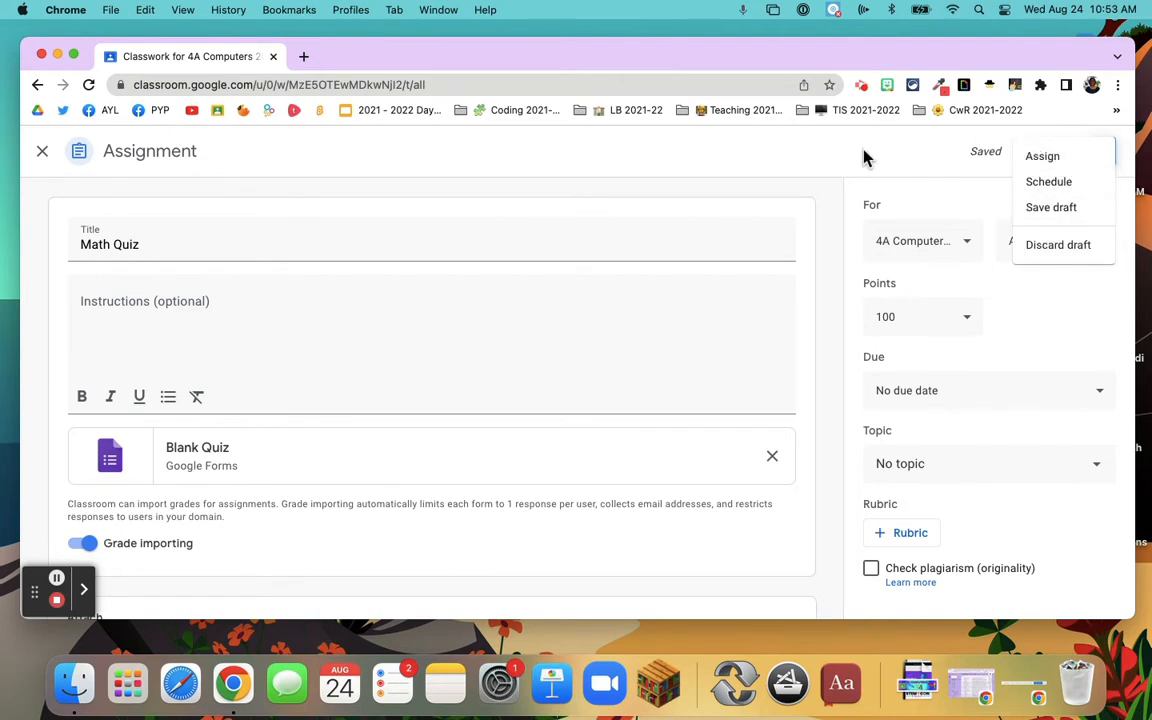
left_click(779, 148)
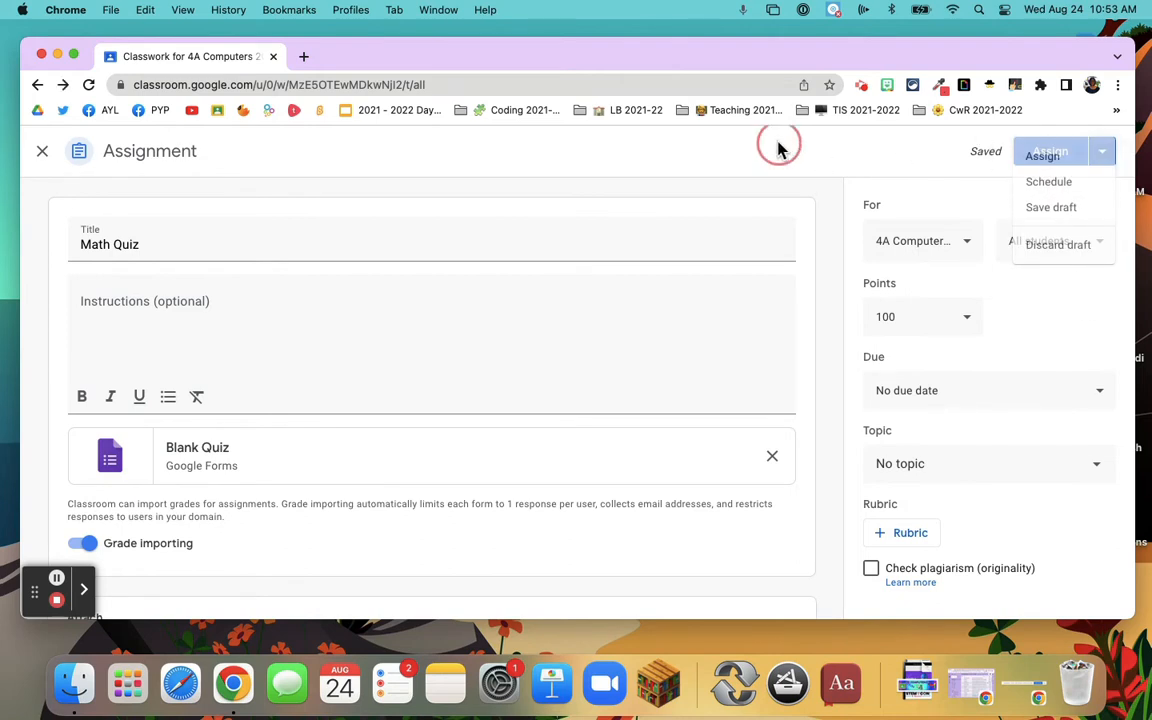
left_click(977, 255)
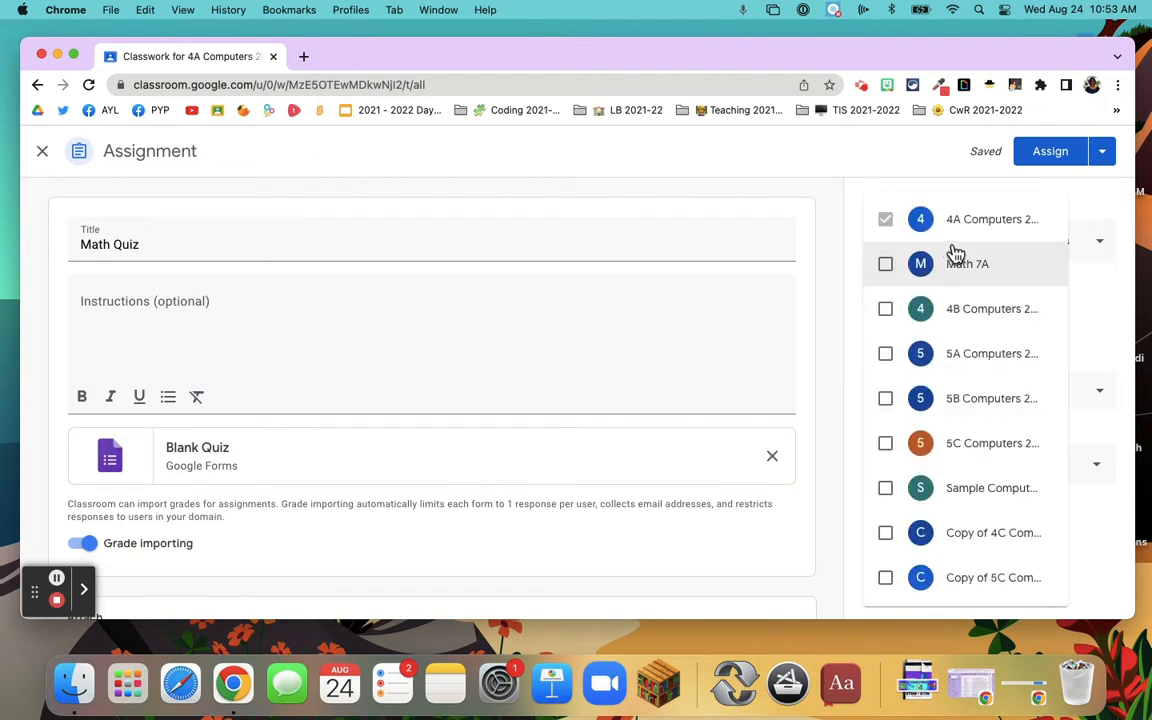
left_click(905, 172)
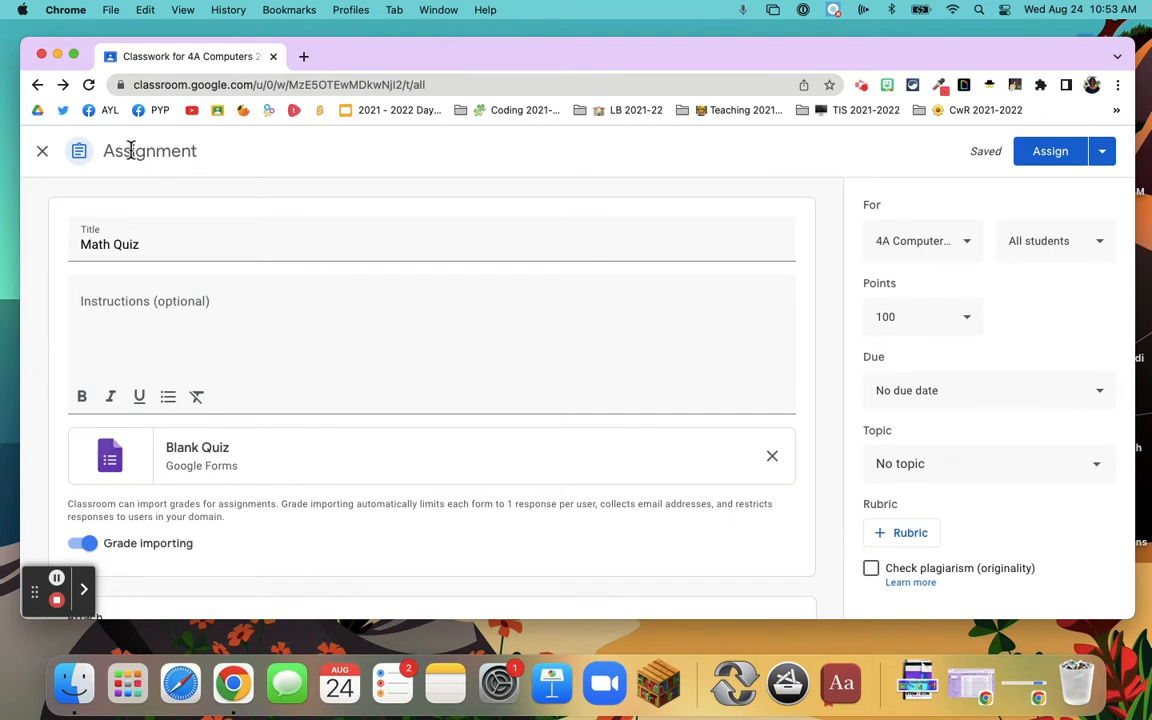
Close the Math Quiz assignment and delete its draft from the classwork list
left_click(41, 153)
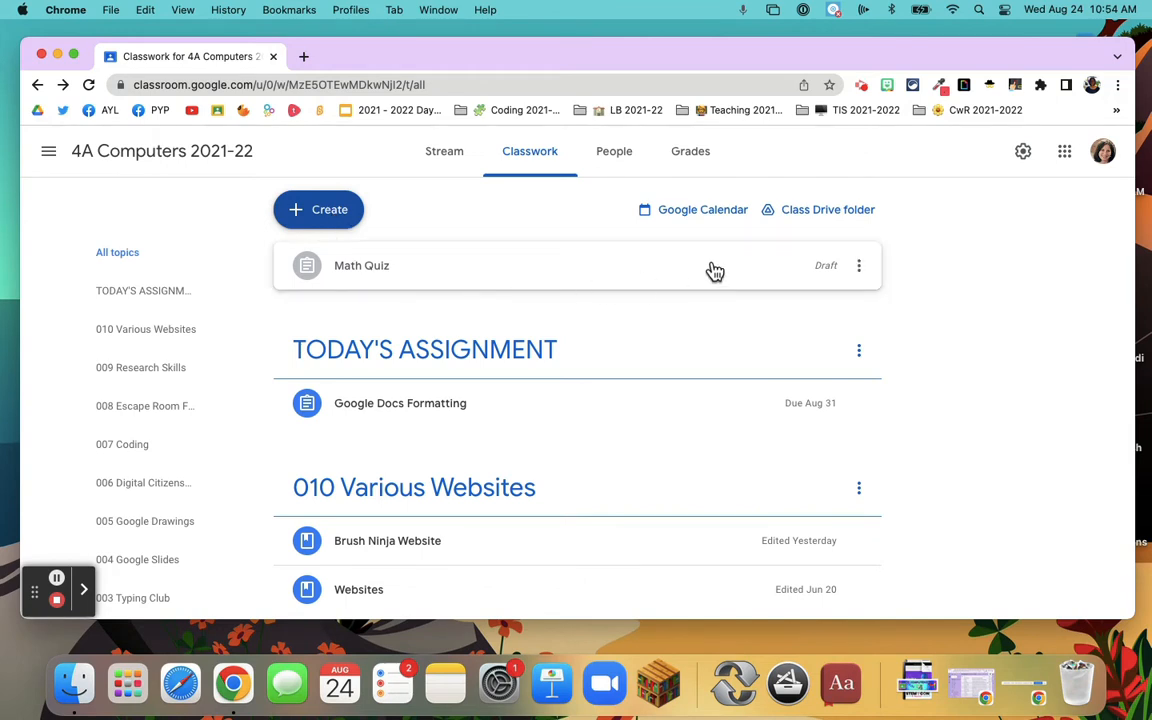
left_click(860, 268)
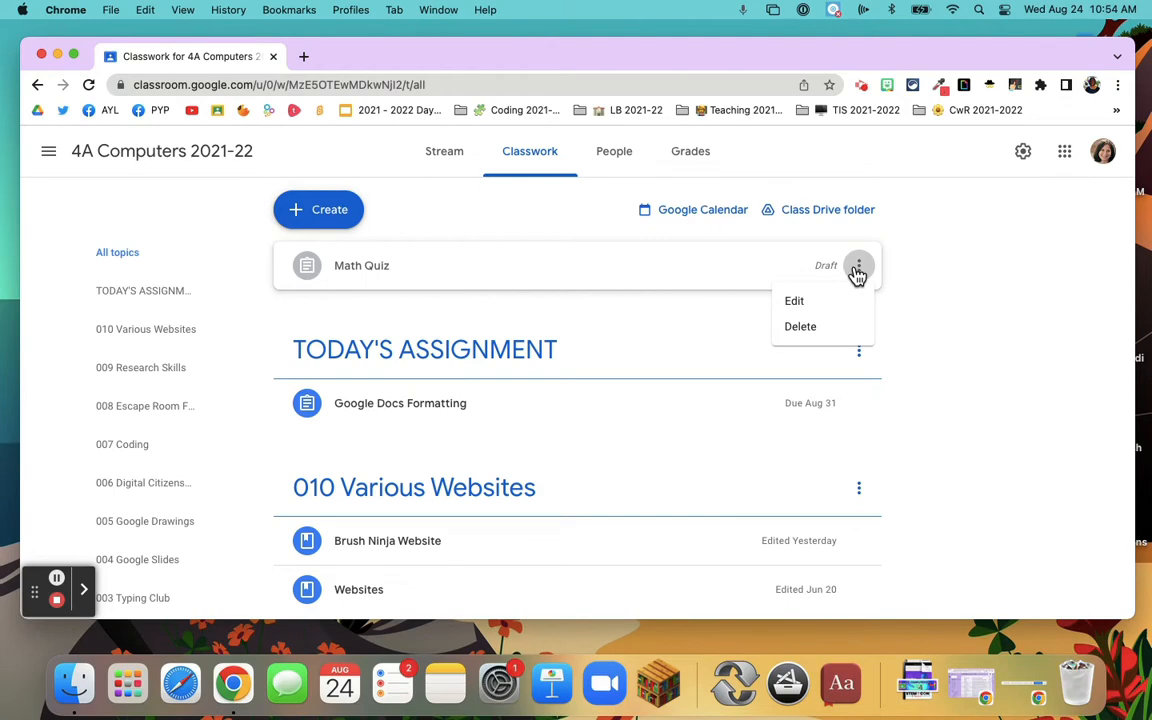
left_click(807, 330)
left_click(645, 400)
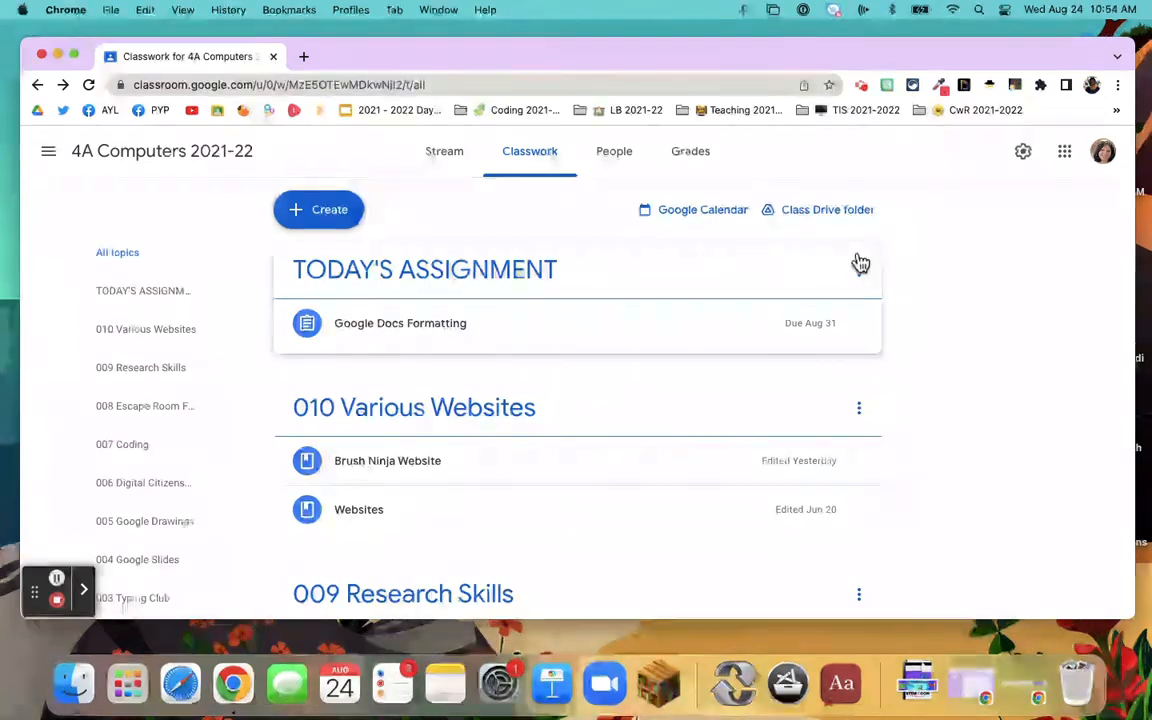
Create a question reading "What is 3 + 5" and change its answer type to Multiple choice
left_click(311, 215)
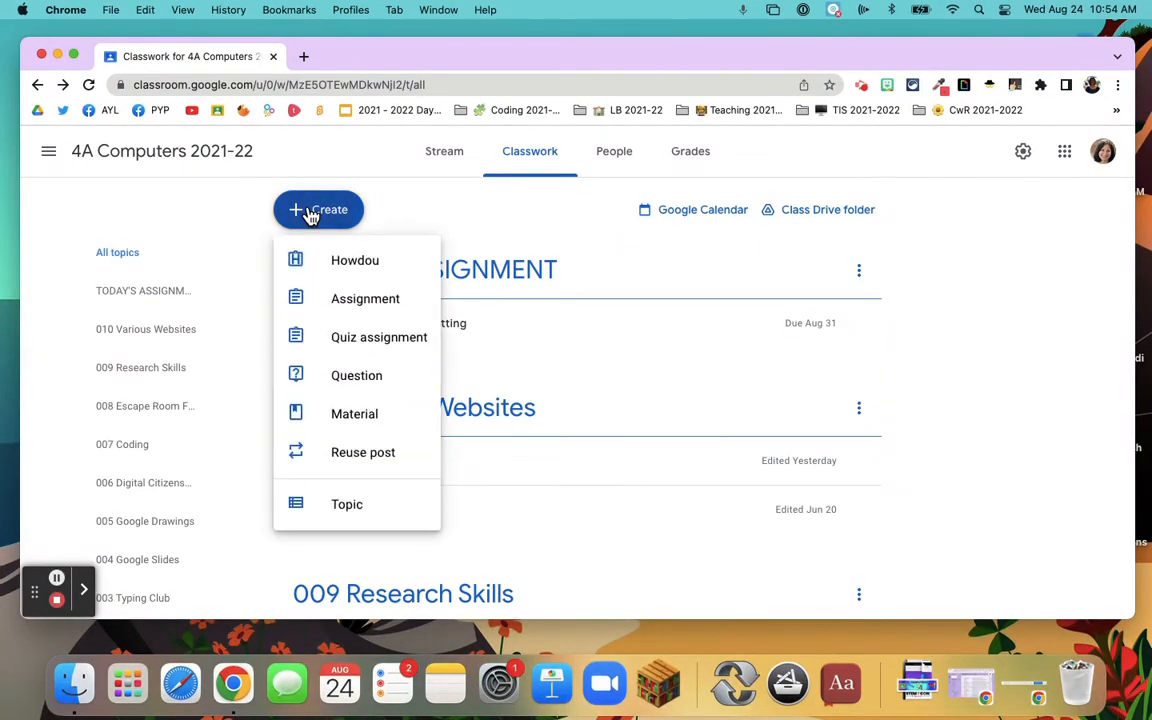
left_click(345, 386)
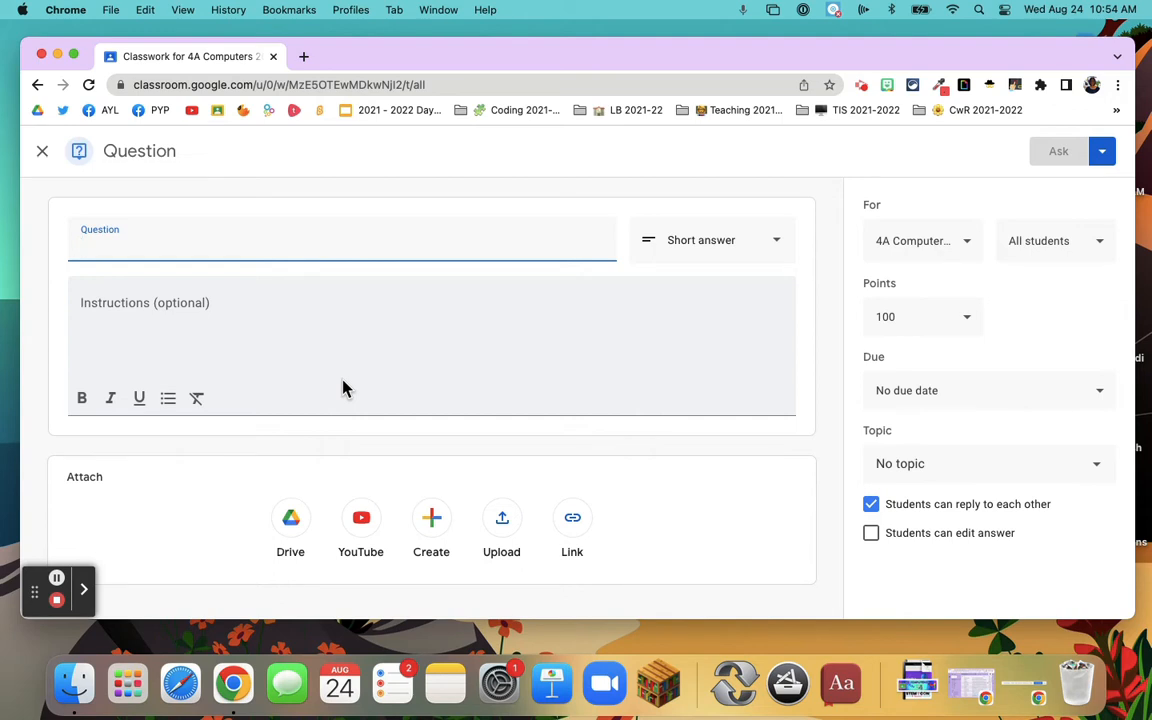
type("Wha")
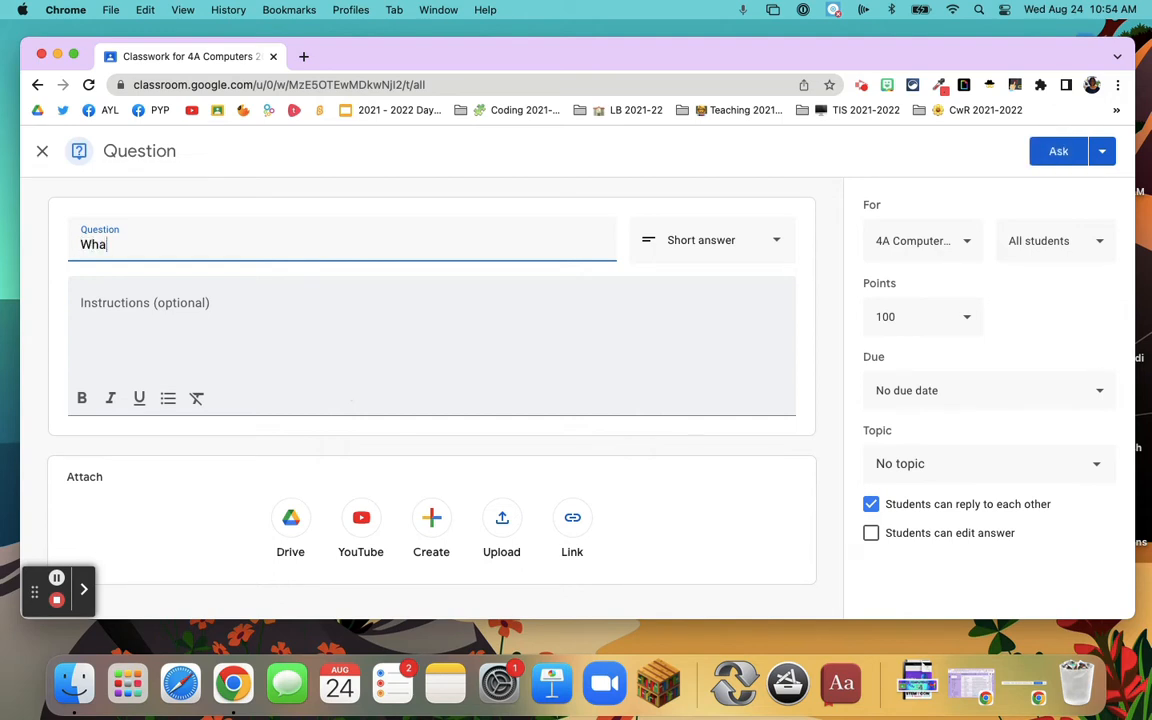
type("t is 3 + 5")
left_click(200, 347)
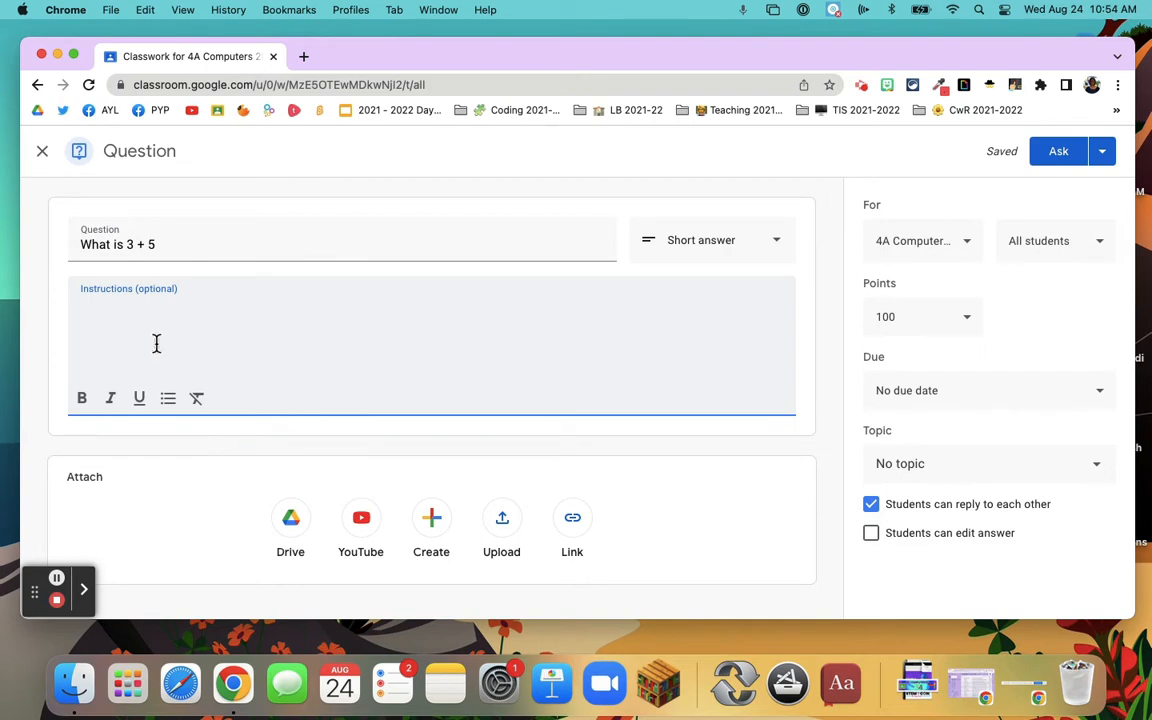
left_click(779, 246)
left_click(699, 276)
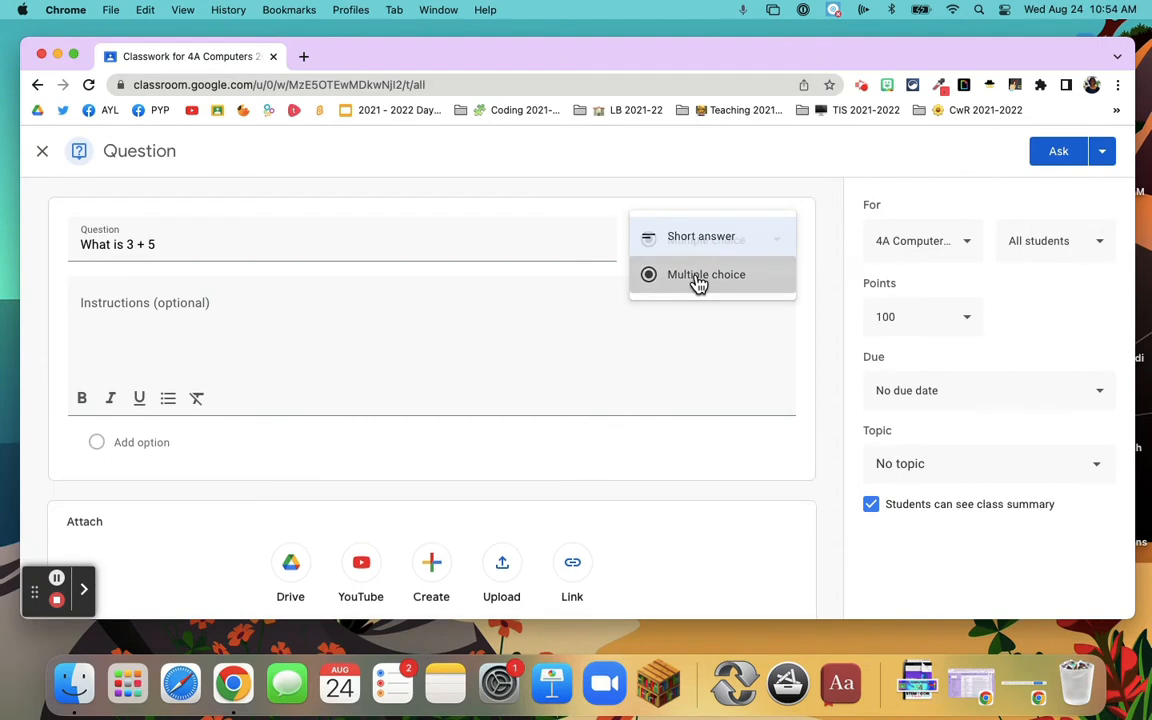
Add the answer options 7, 8 and 9 to the multiple-choice question
left_click(128, 444)
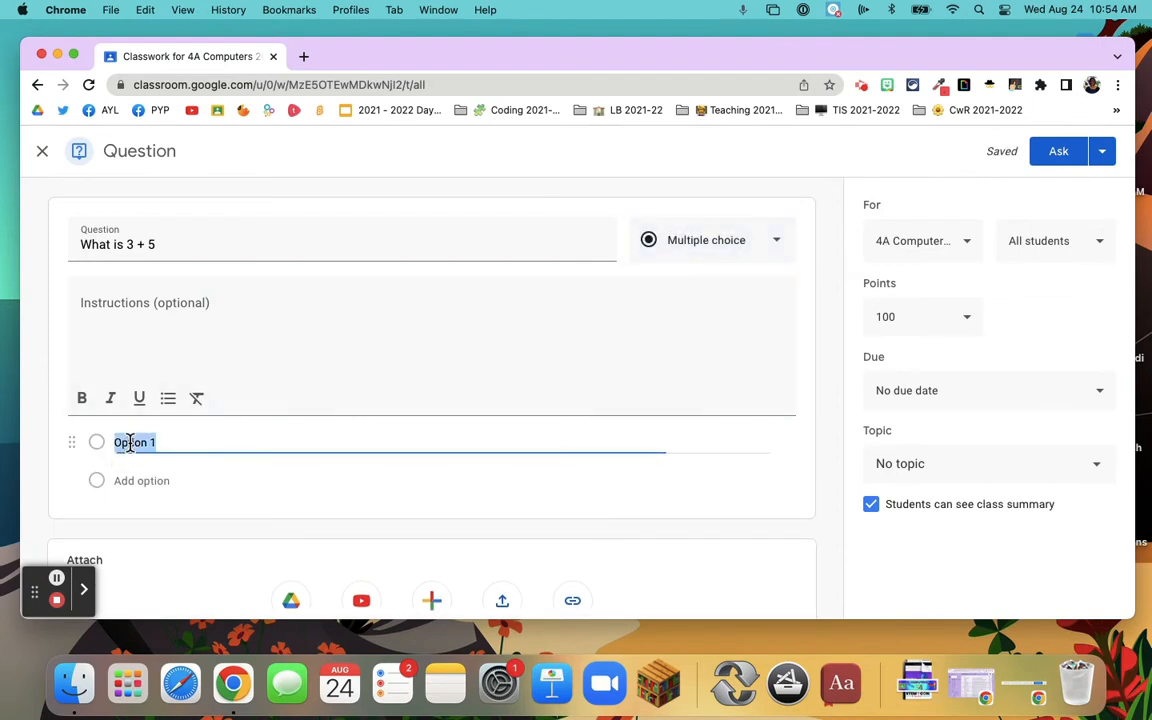
type("7")
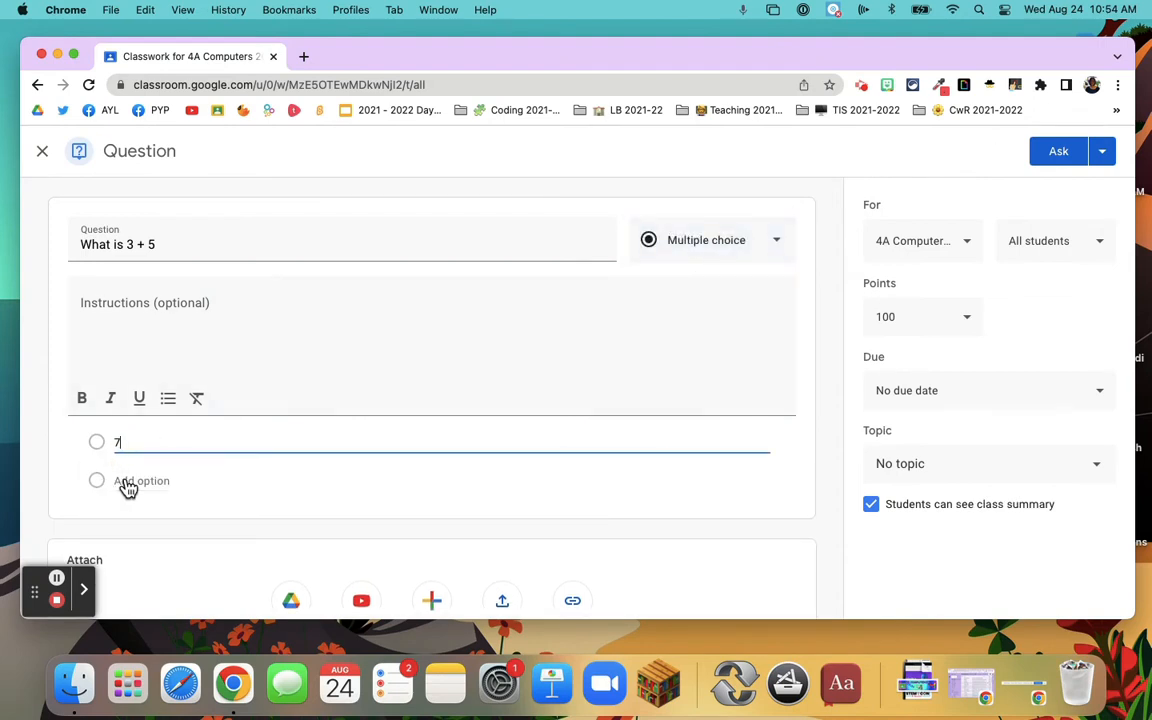
left_click(126, 483)
type("8")
left_click(124, 532)
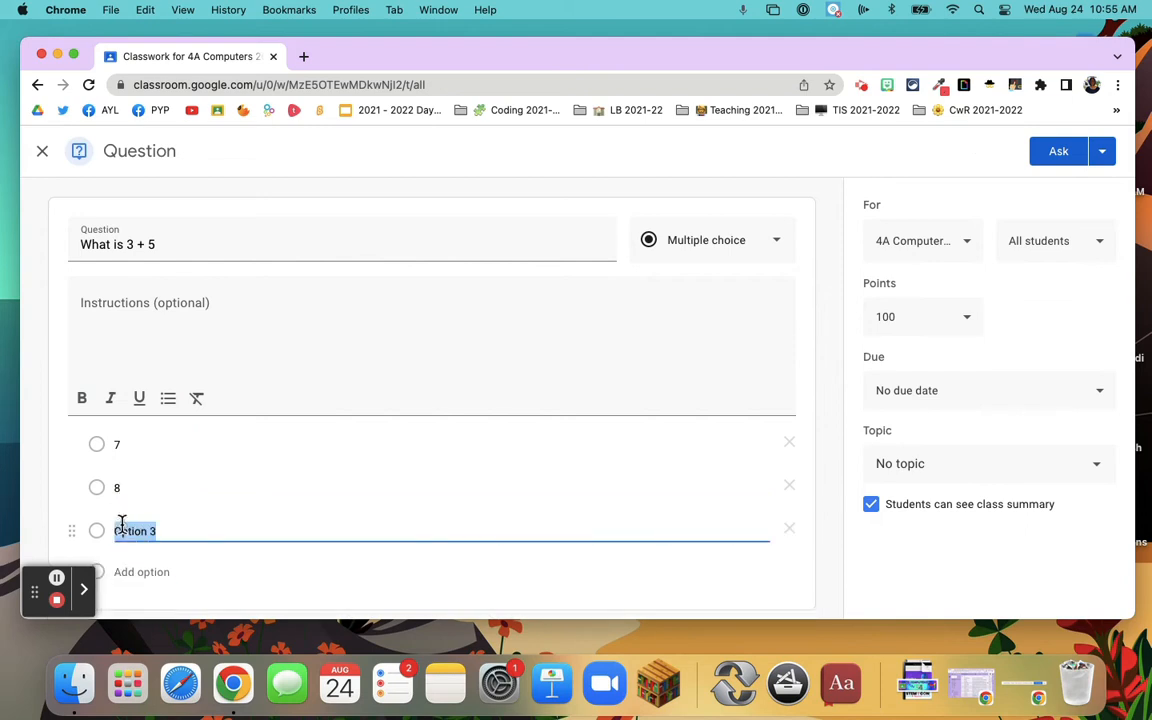
type("9")
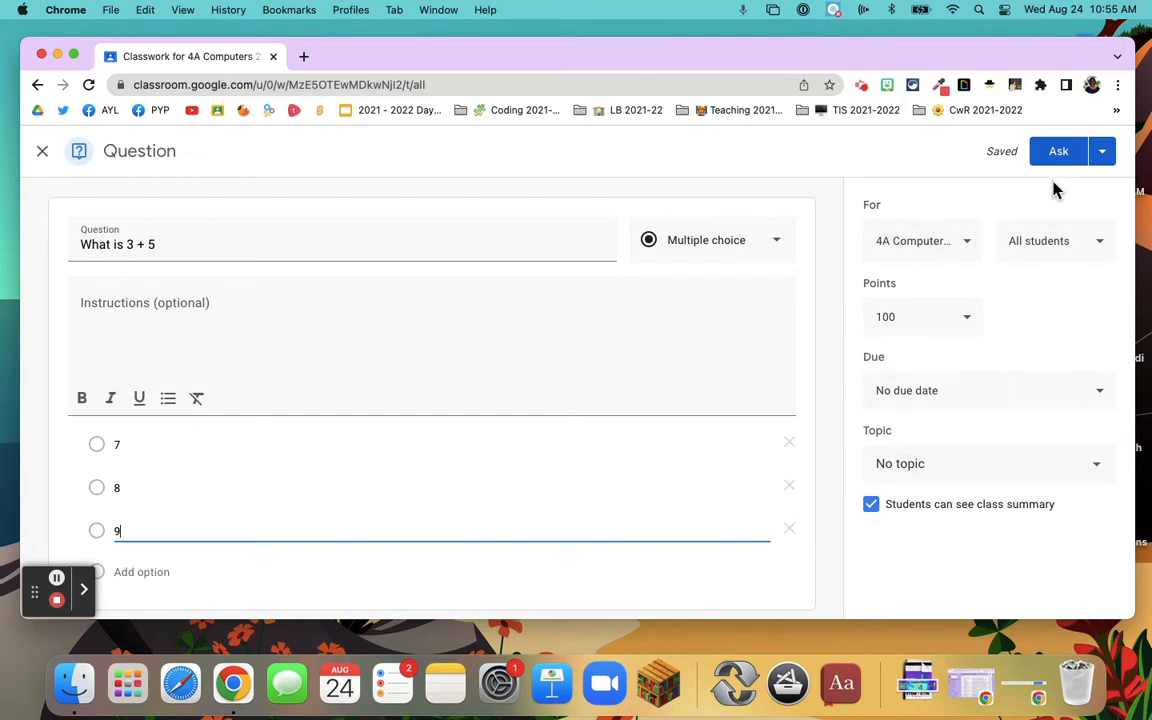
Review the posting options for the "What is 3 + 5" question and close it without asking it
left_click(1101, 152)
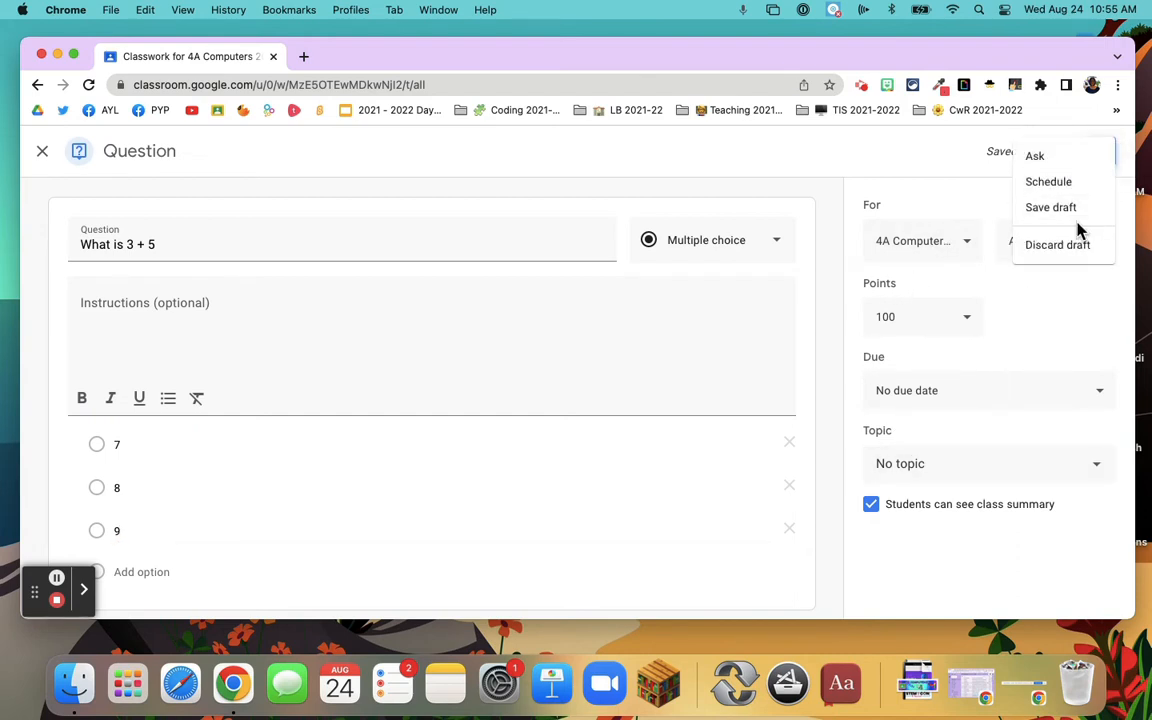
left_click(870, 167)
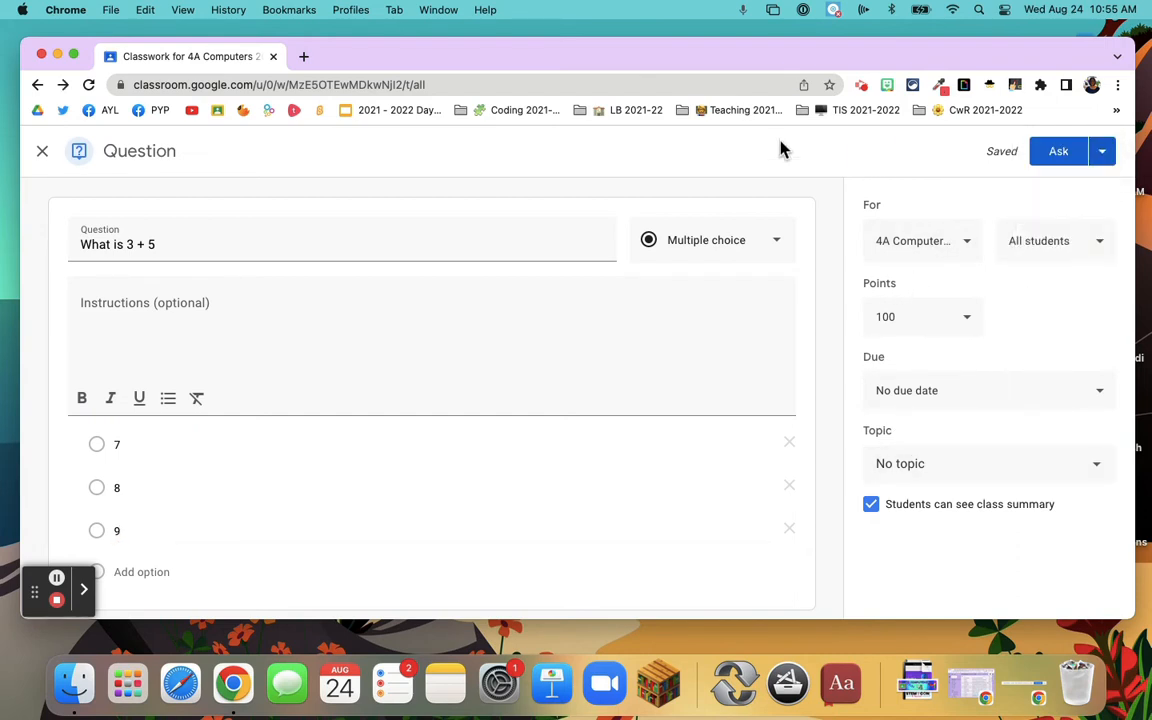
left_click(42, 155)
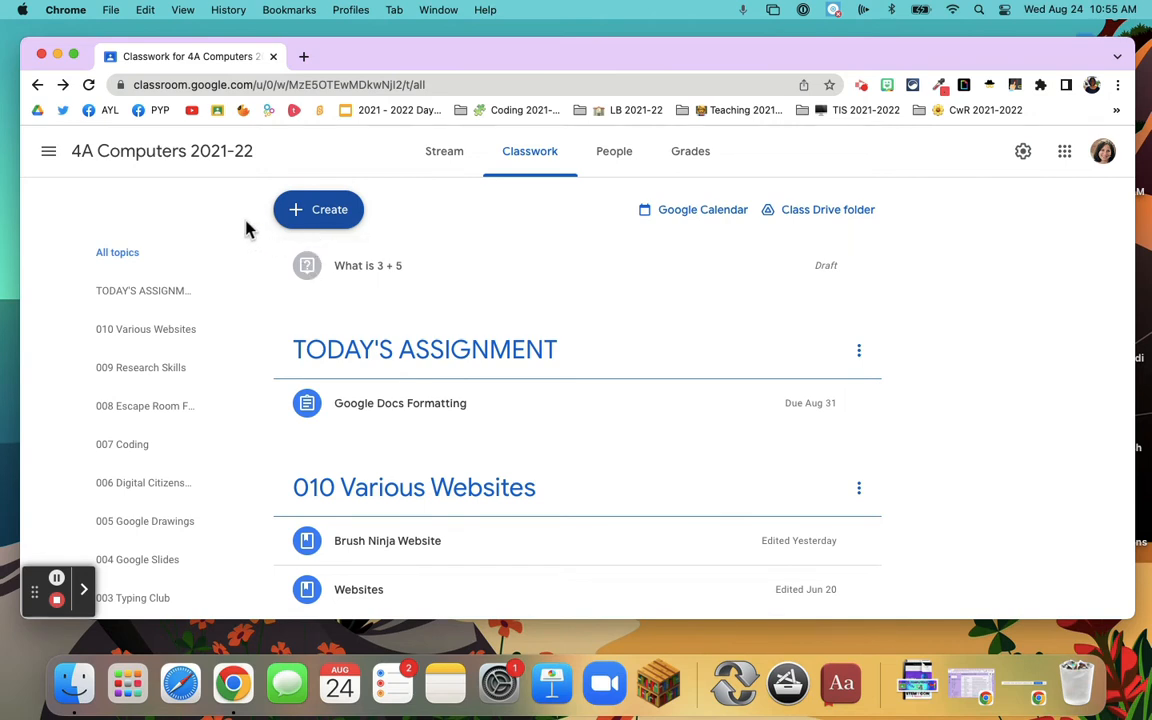
Start a new Material post, examine its title, description, attachment and topic fields, and close it unposted
left_click(335, 222)
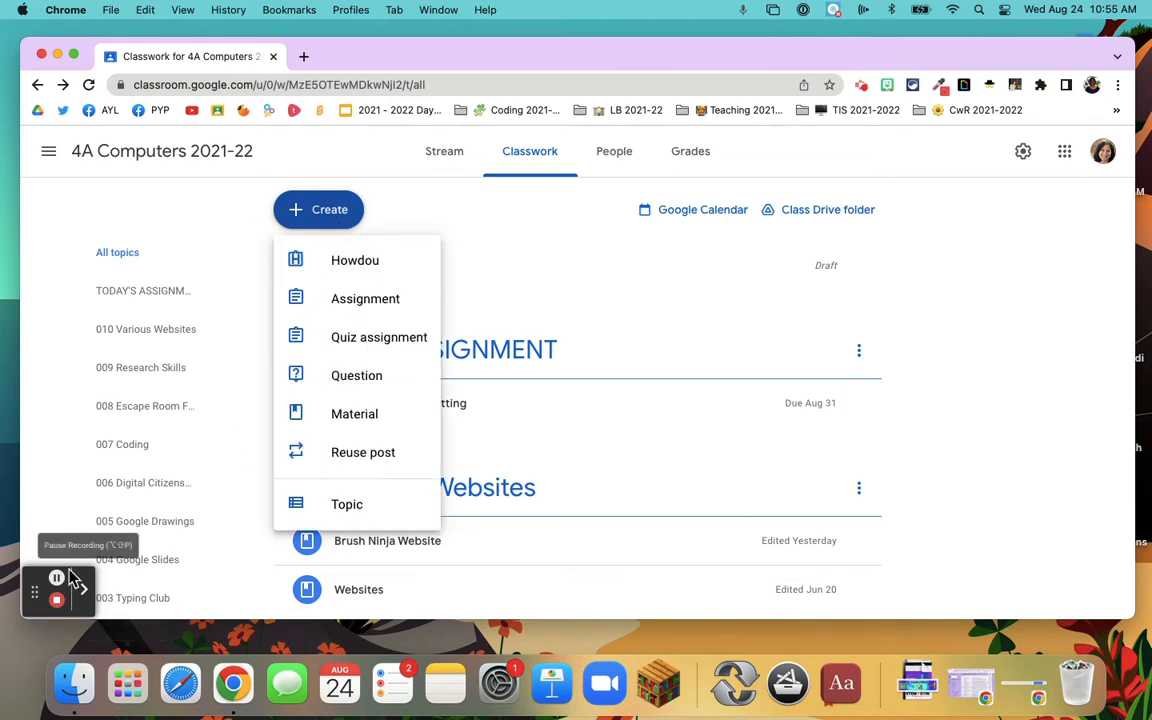
left_click(57, 578)
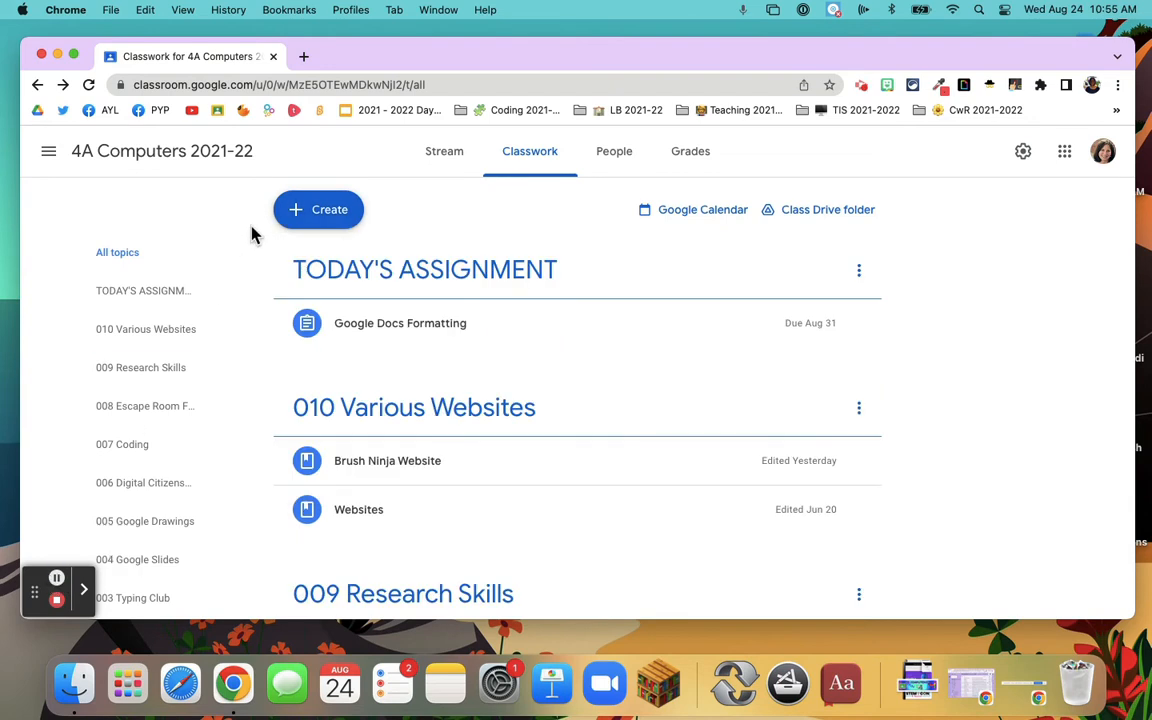
left_click(321, 217)
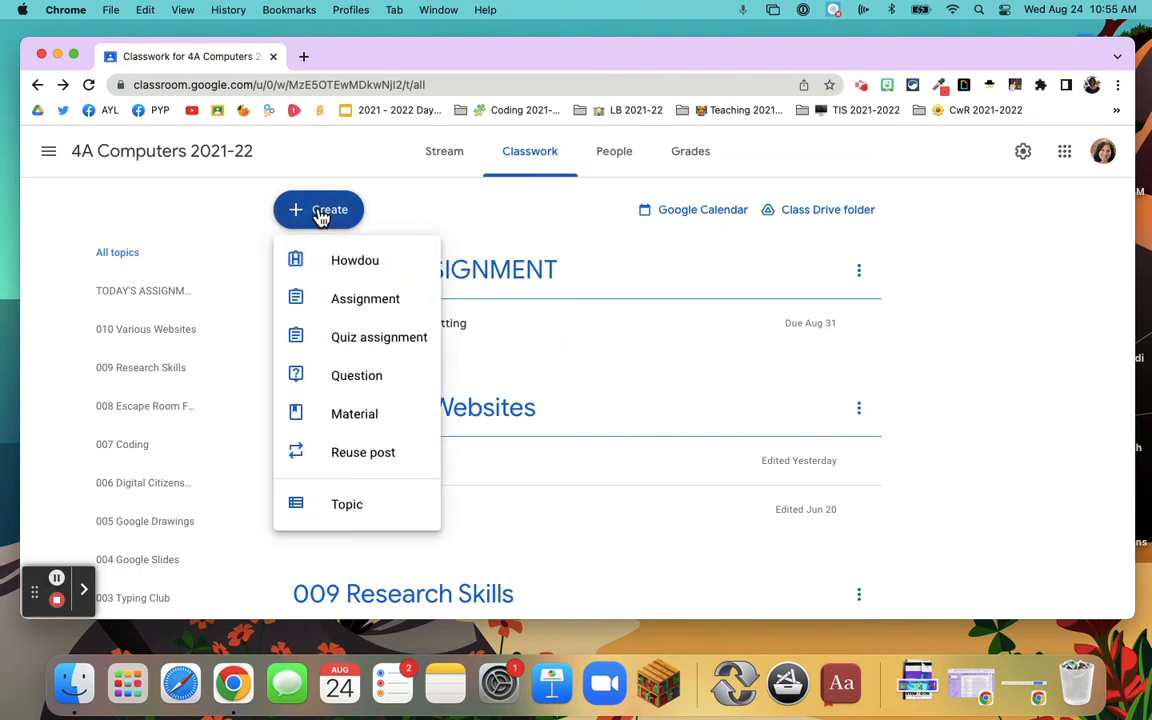
left_click(357, 420)
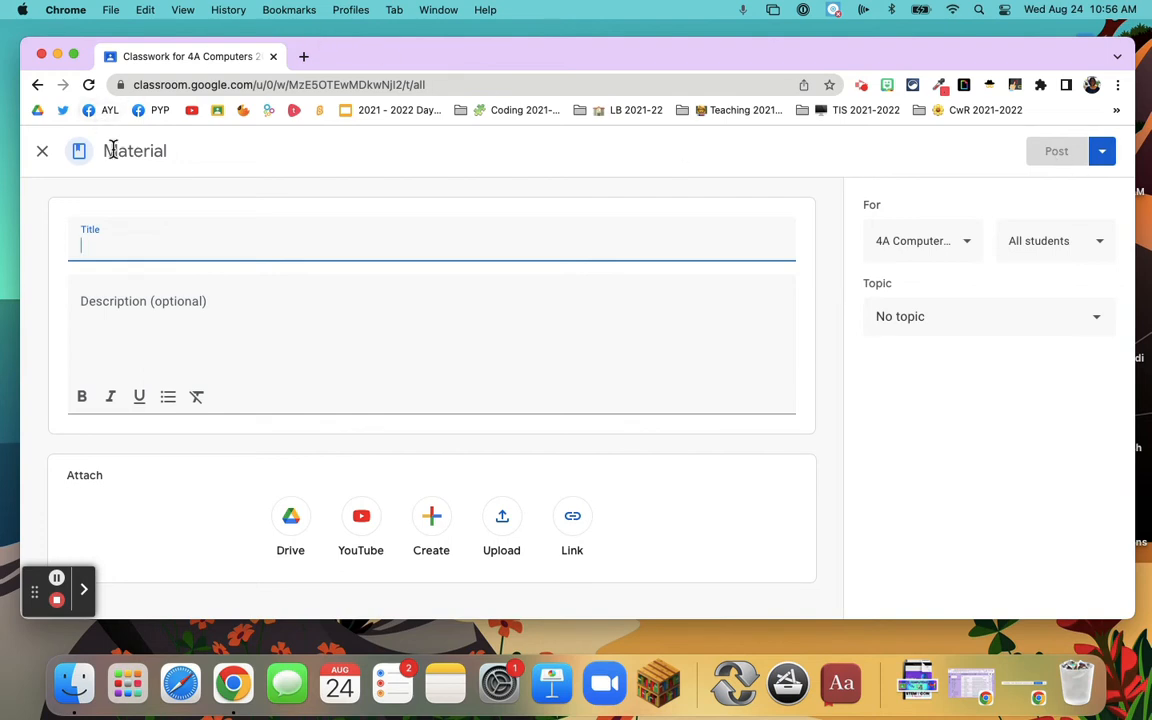
left_click(42, 155)
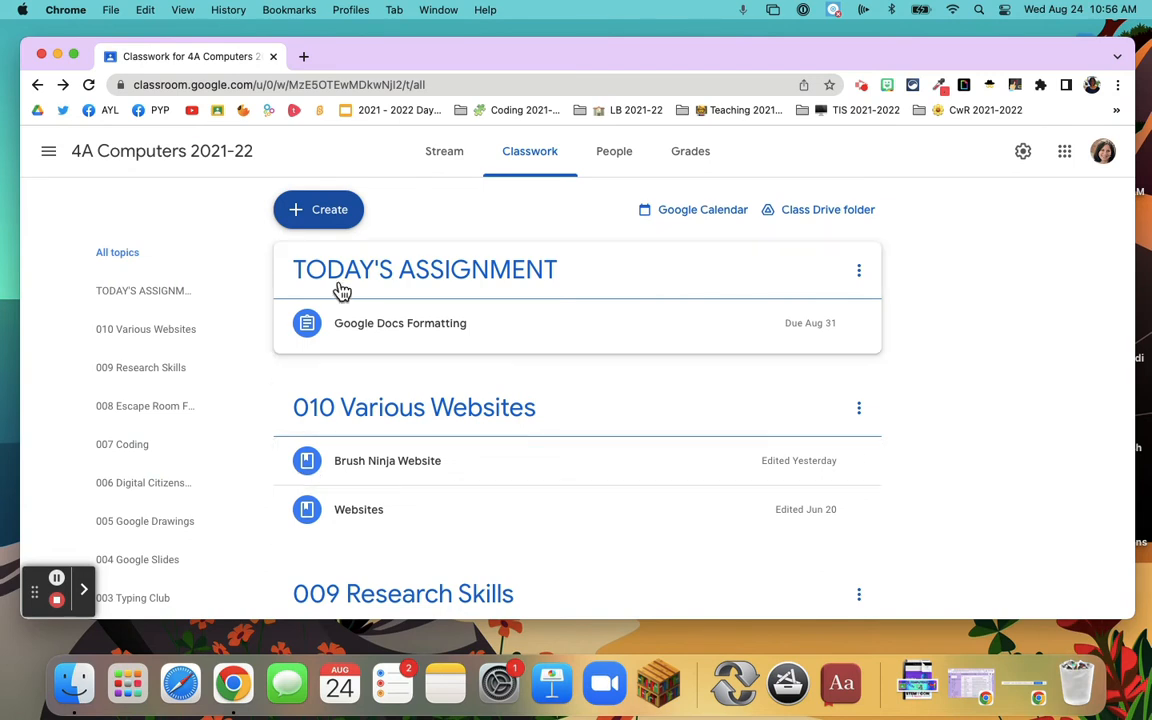
Start reusing an existing post, view the posts of 5A Computers 2021-22, and switch the source class to 4B Computers 2021-22
left_click(321, 213)
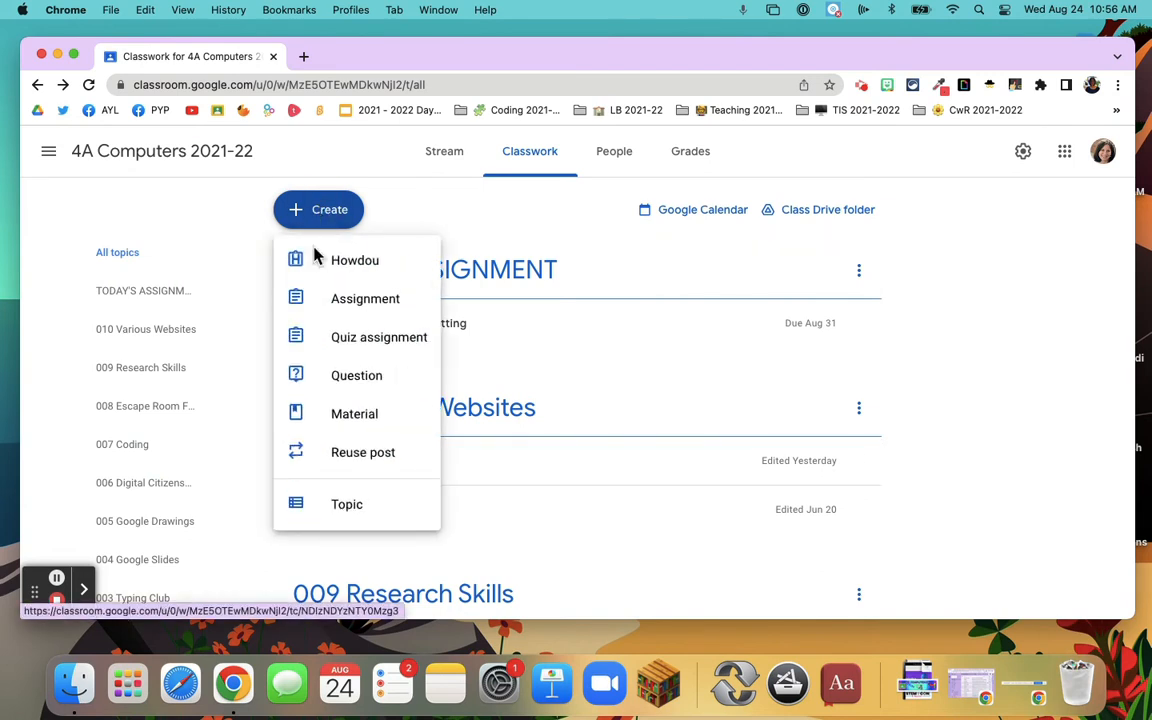
left_click(347, 463)
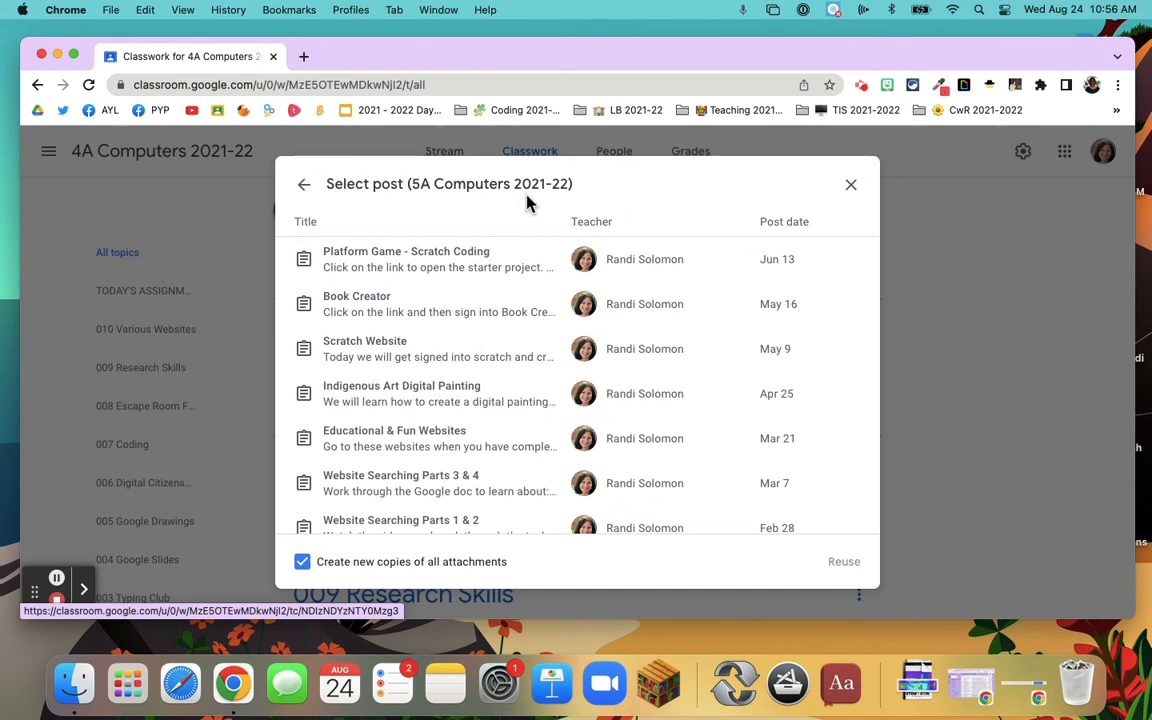
left_click(304, 188)
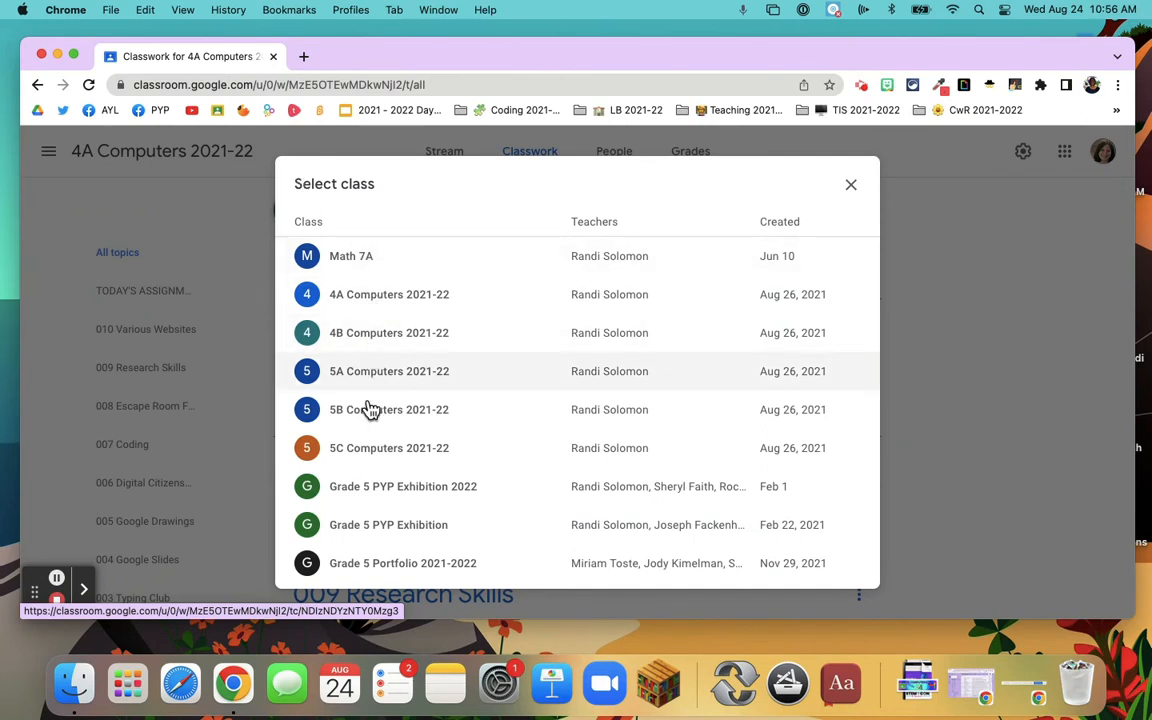
left_click(358, 340)
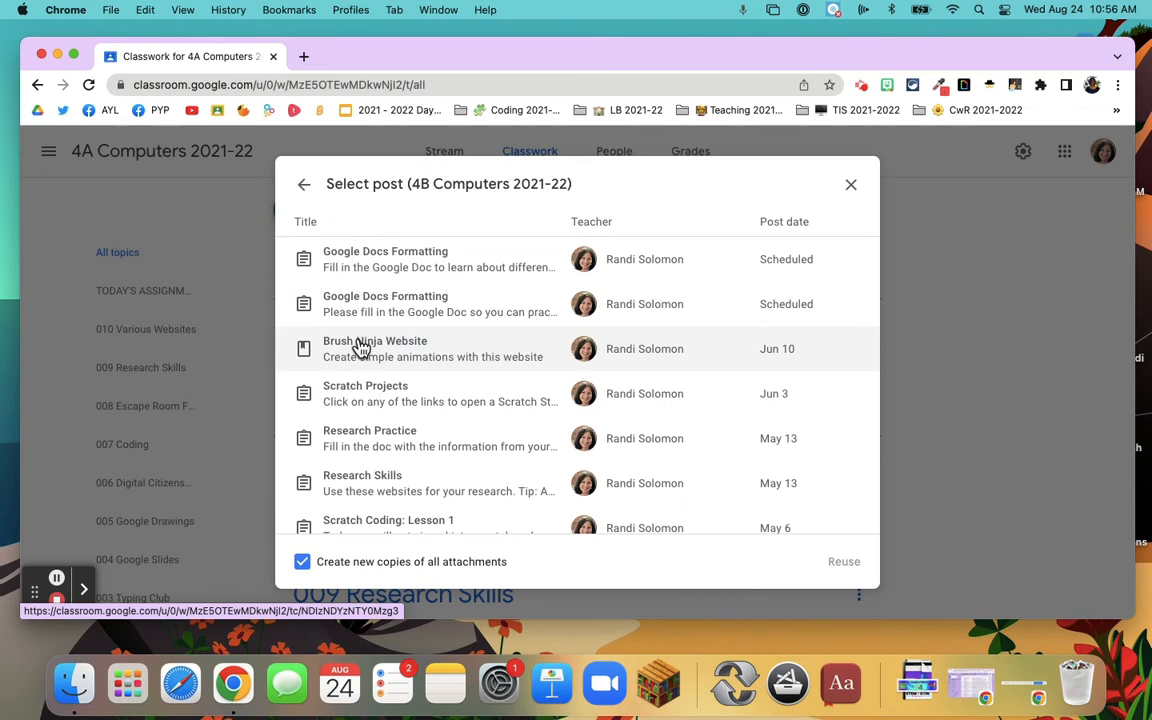
Reuse the Research Practice post with new copies of all attachments and close the resulting assignment without assigning it
scroll(360, 347, "down", 1)
scroll(360, 347, "down", 1)
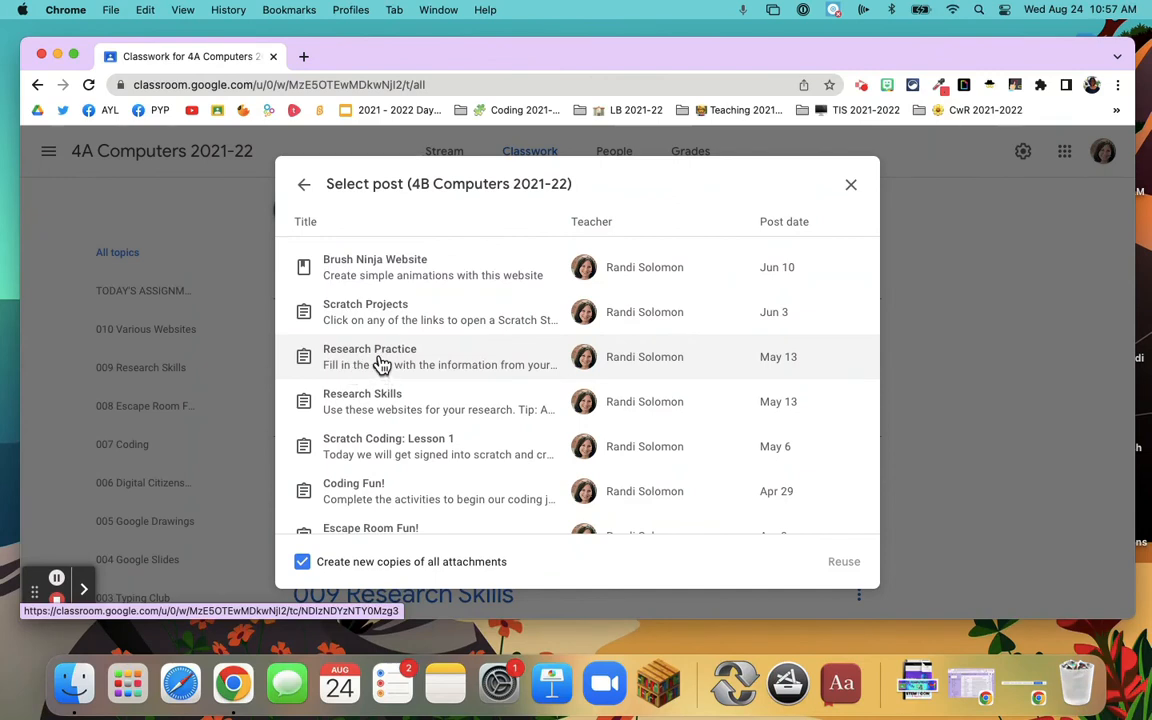
left_click(378, 364)
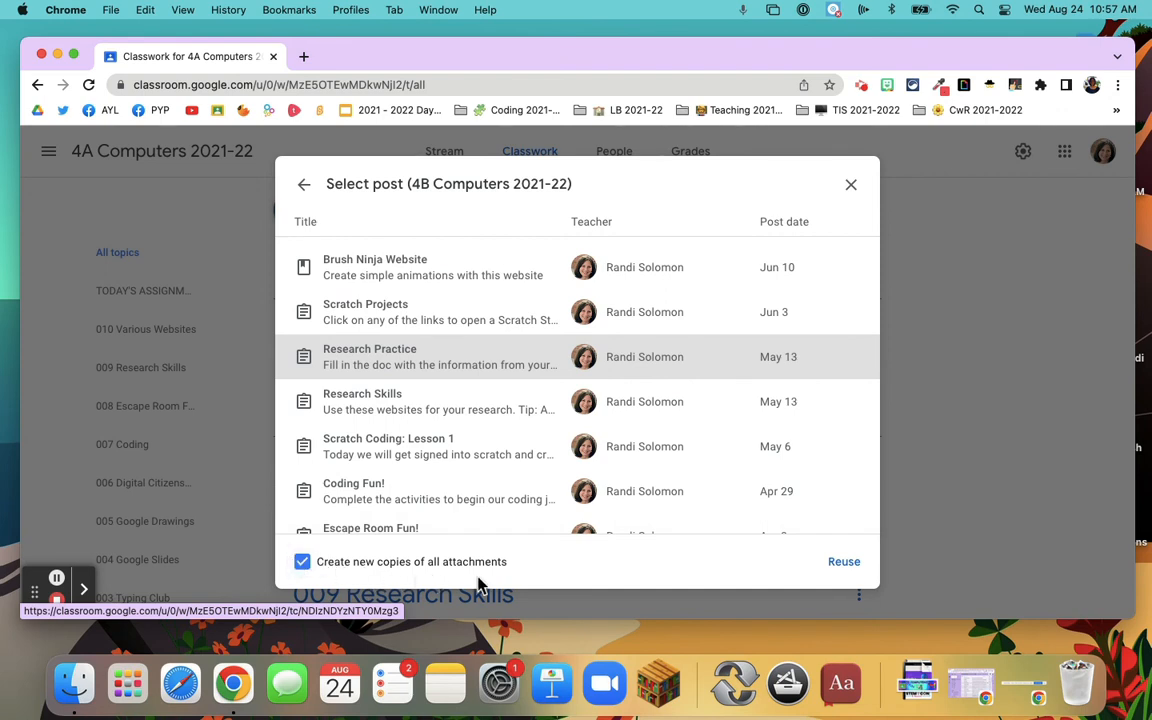
left_click(843, 565)
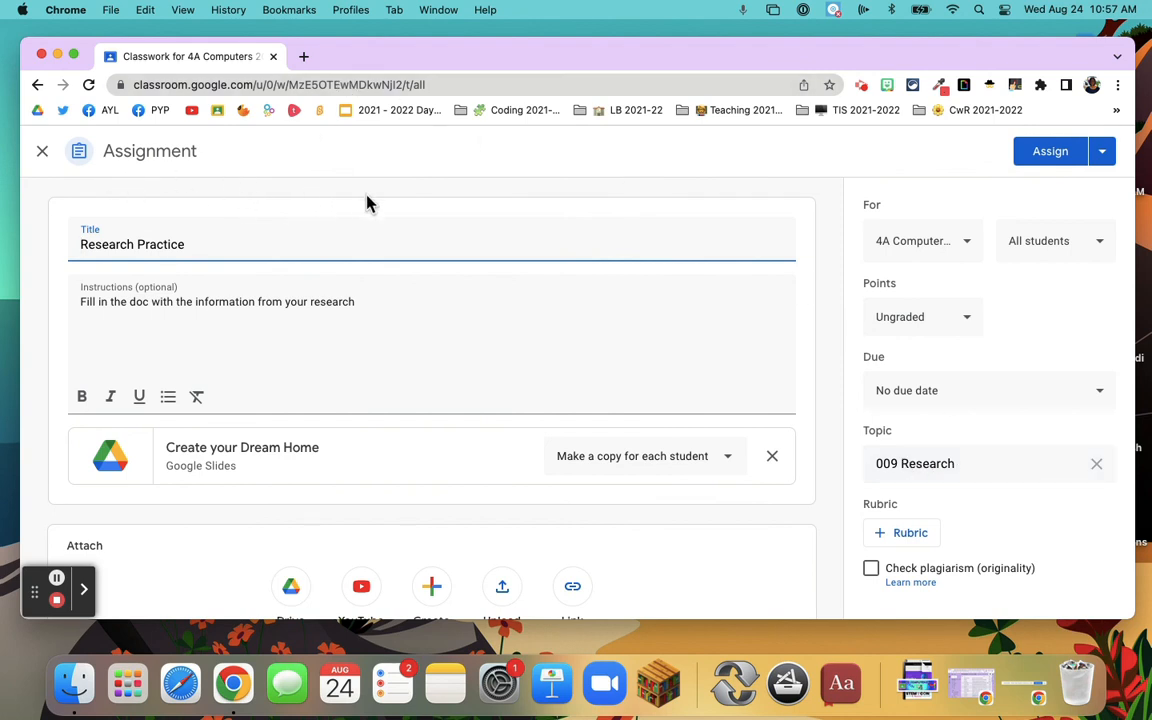
left_click(43, 153)
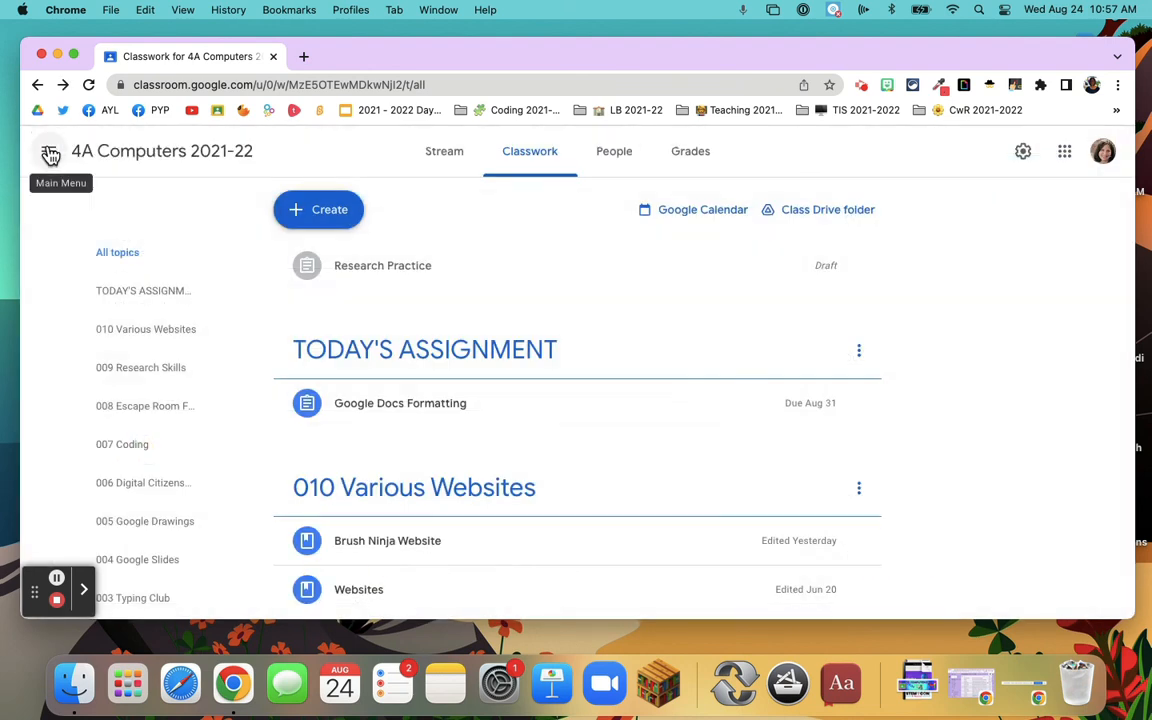
left_click(306, 219)
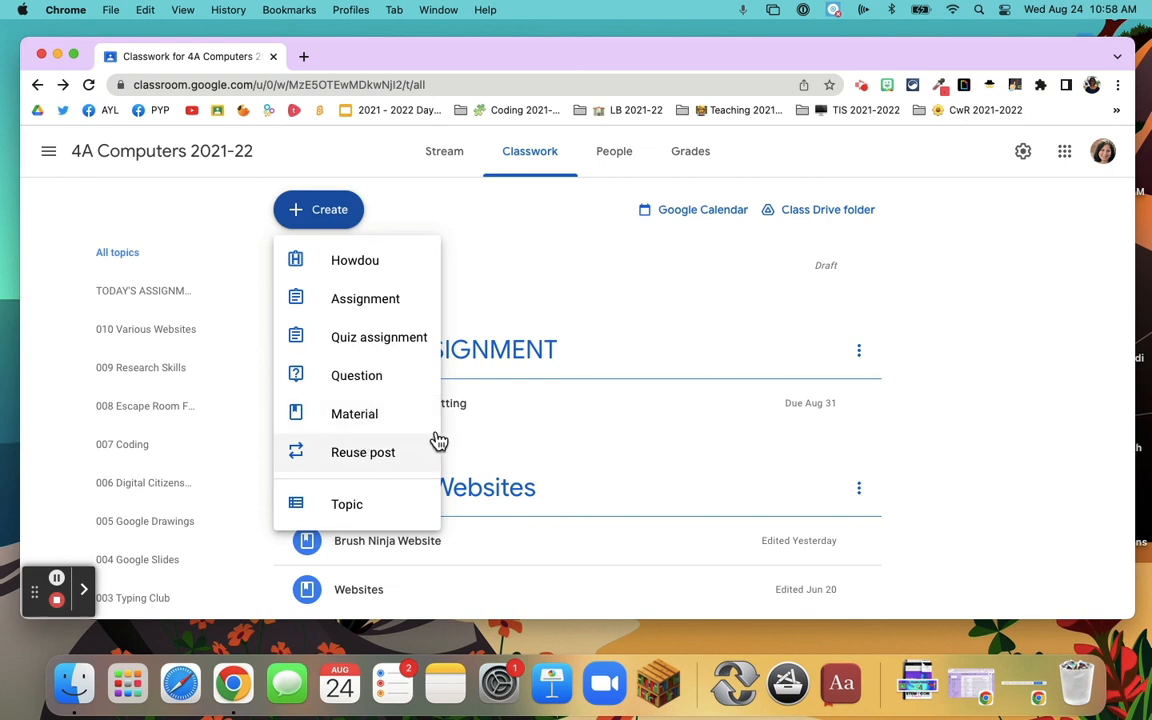
left_click(560, 292)
left_click(560, 292)
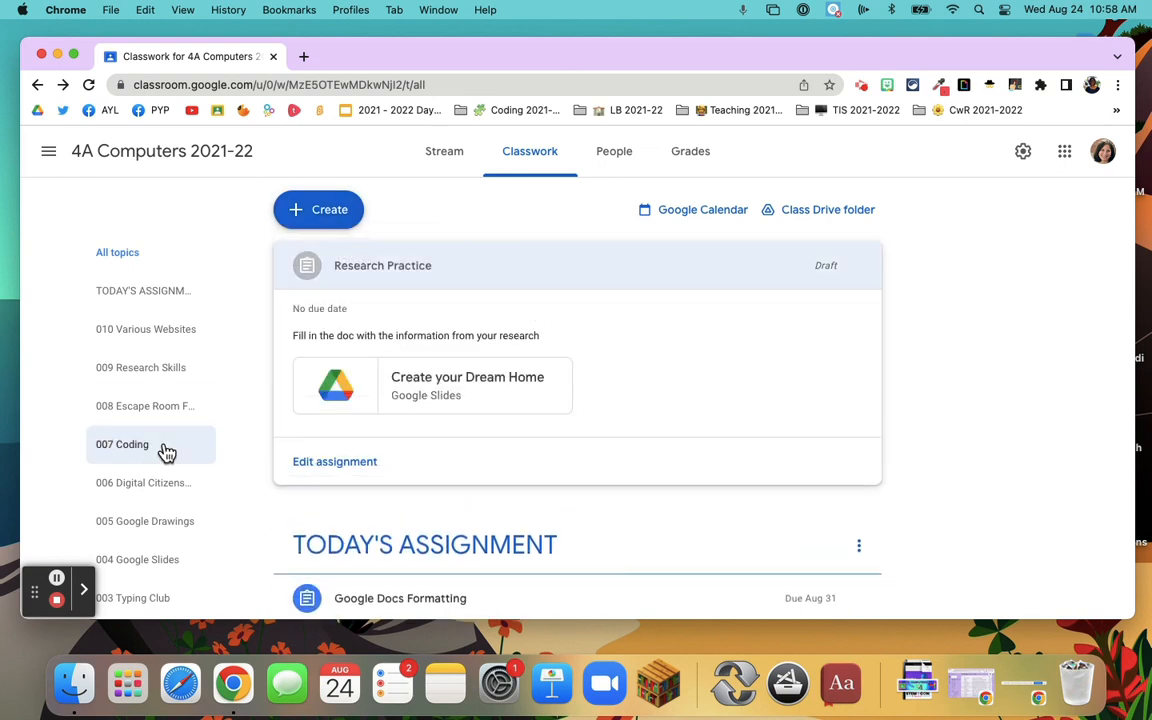